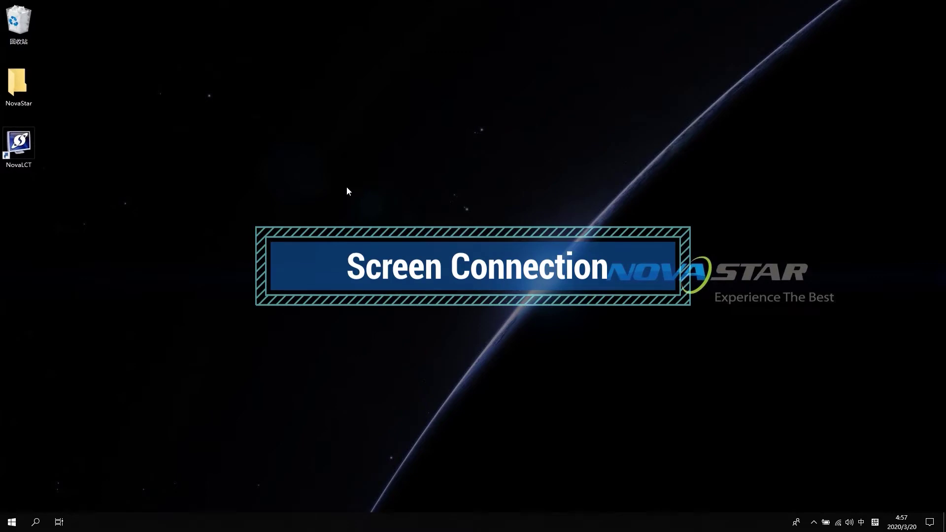
Launch NovaLCT and log in as Advanced Synchronous System User with the account password
double_click(27, 146)
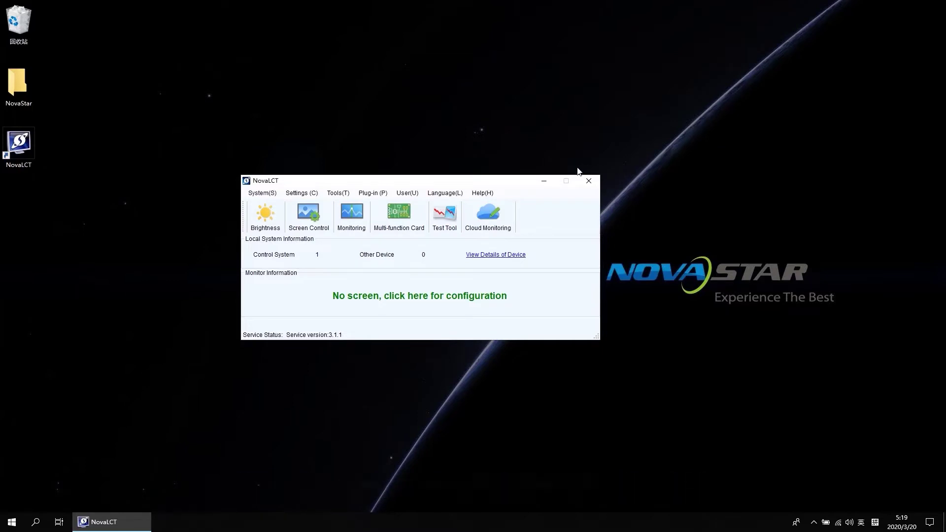
left_click(402, 196)
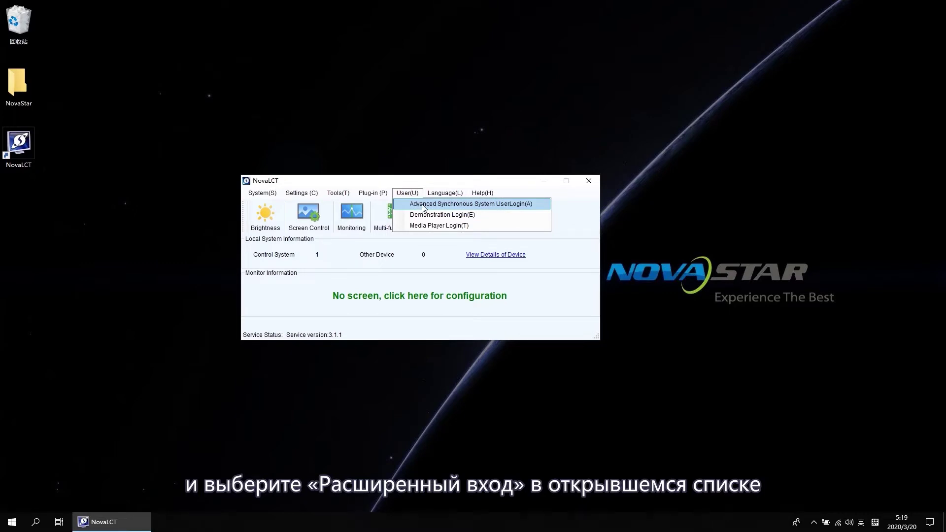
left_click(423, 204)
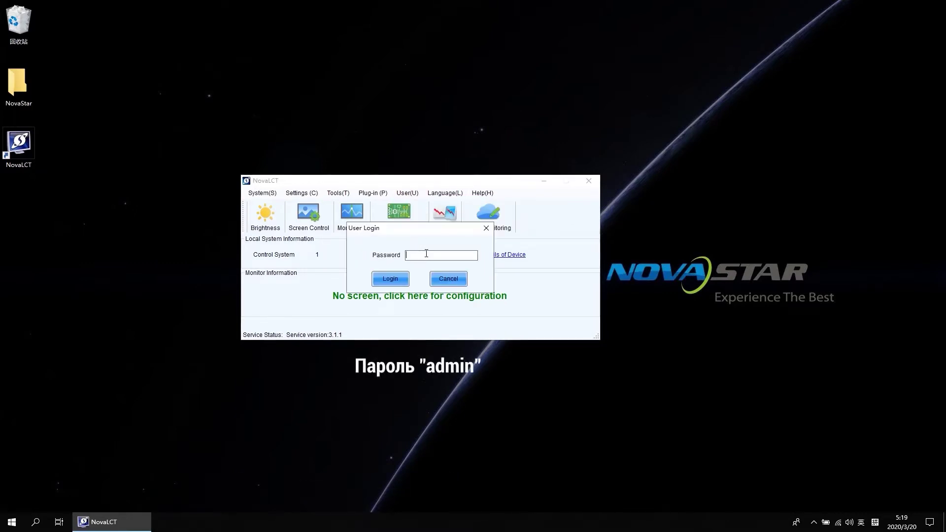
type("admin")
key("Return")
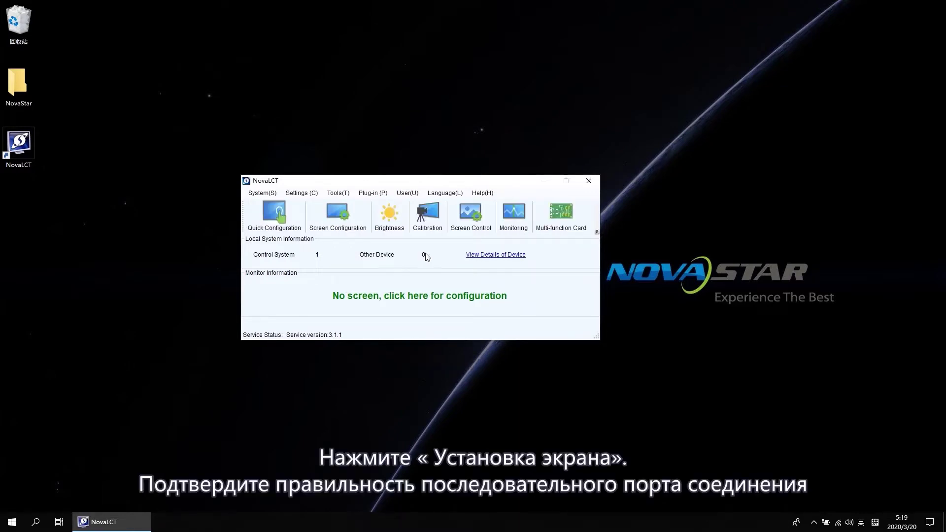
Start Screen Configuration on port 192.168.0.10:5200 and advance to the Screen Connection page
left_click(341, 221)
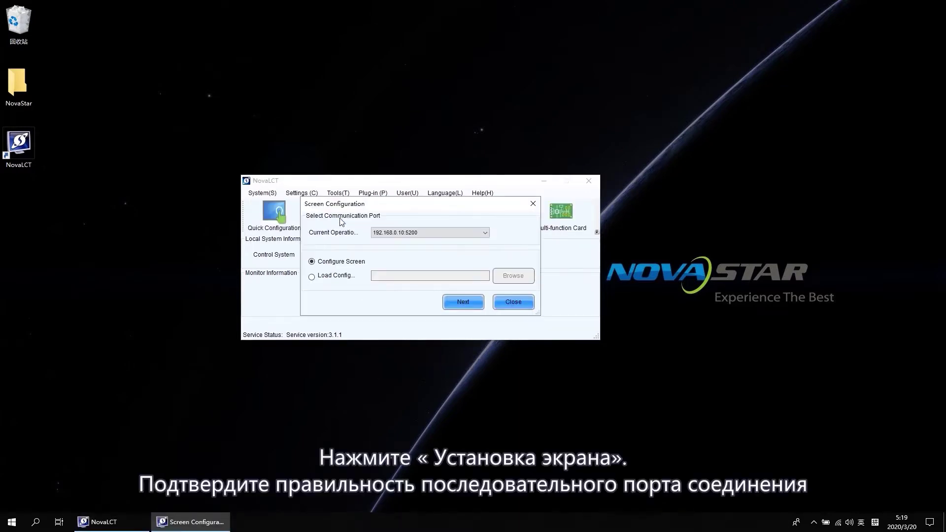
left_click(425, 234)
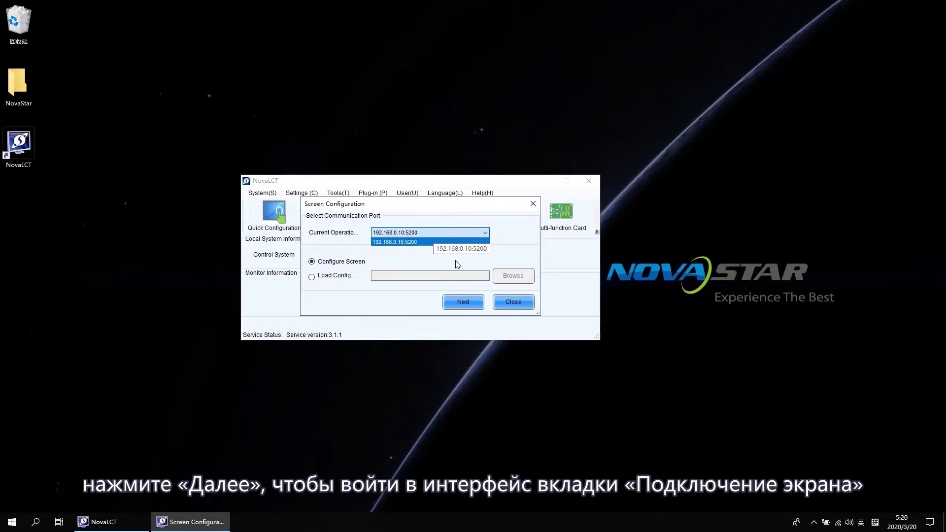
left_click(460, 303)
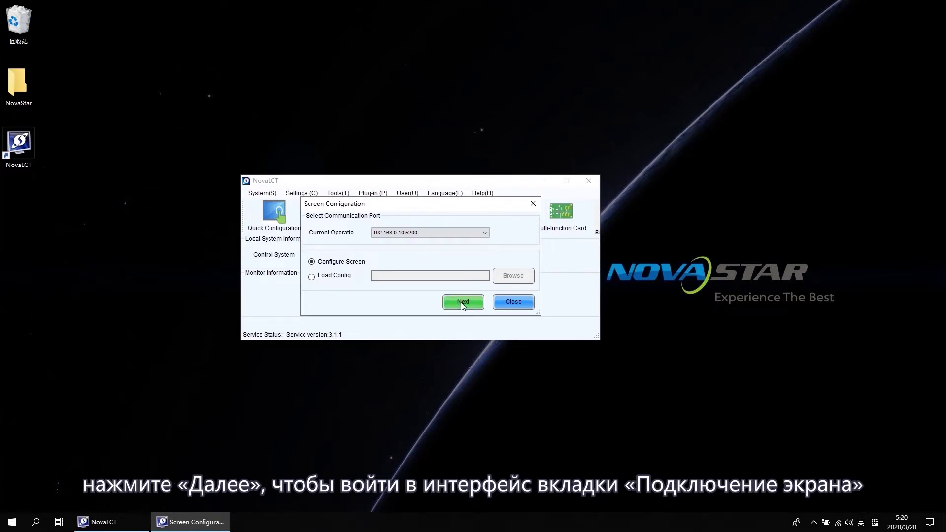
left_click(463, 303)
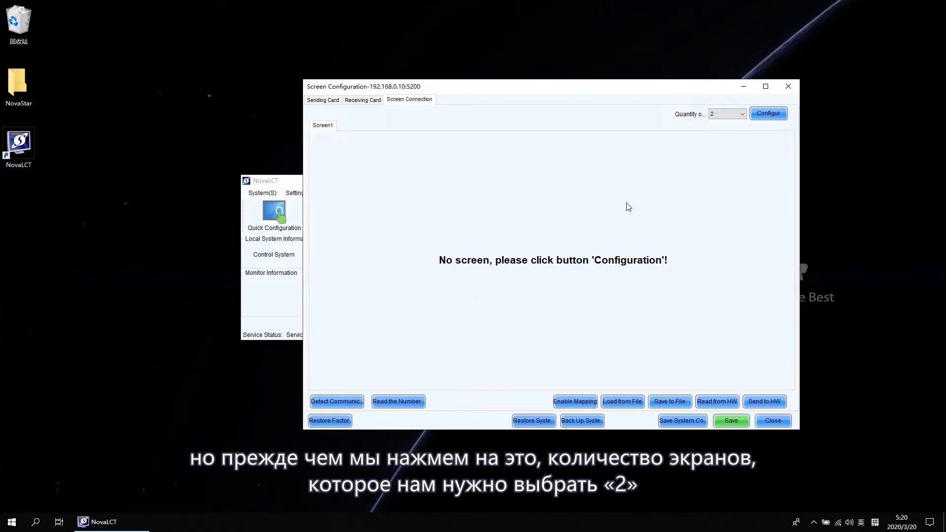
Set Quantity to 2 and generate the Screen1 and Screen2 configuration pages
left_click(734, 116)
left_click(727, 131)
left_click(769, 114)
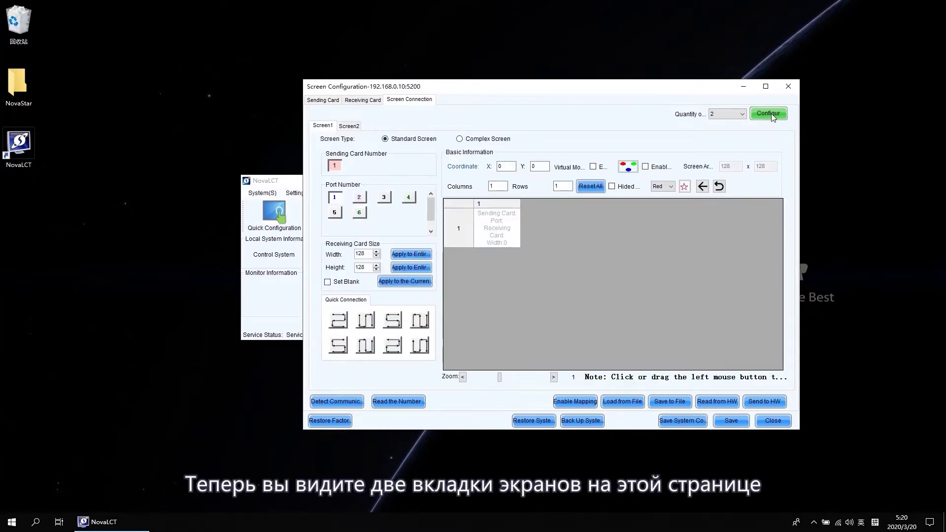
Rebuild Screen1's receiving-card grid as 2 columns by 3 rows
left_click(345, 127)
left_click(324, 126)
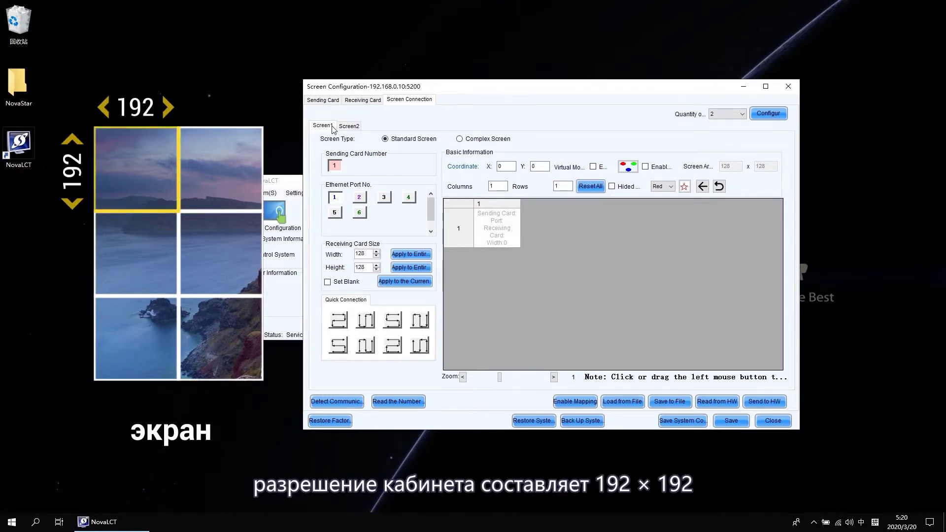
left_click(501, 186)
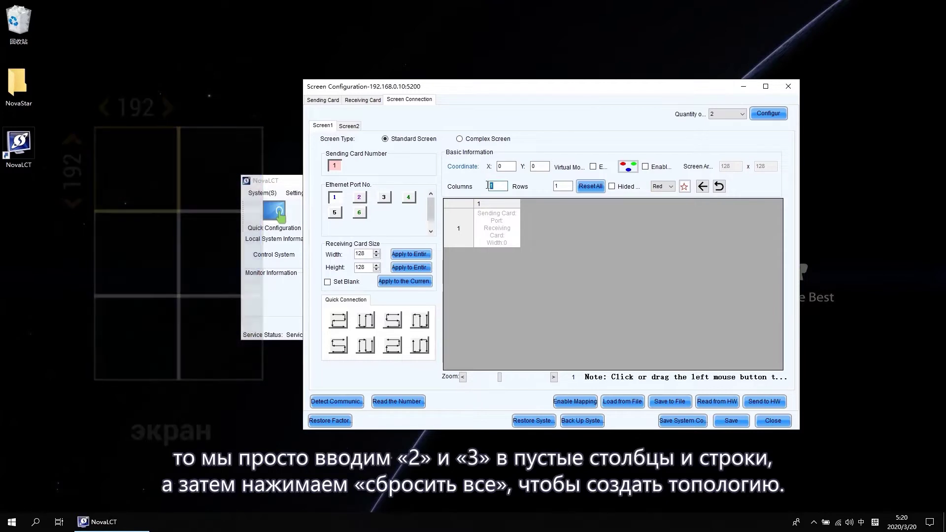
key("BackSpace")
type("2")
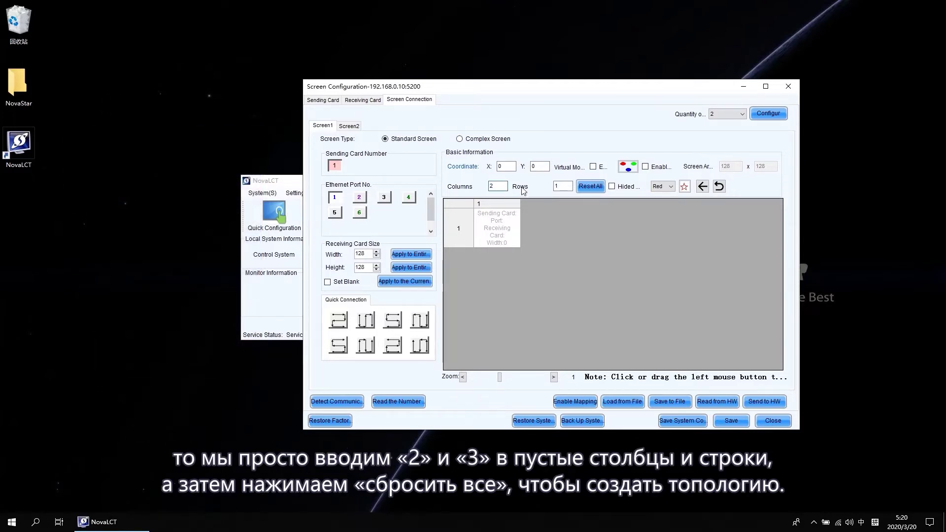
double_click(554, 186)
type("3")
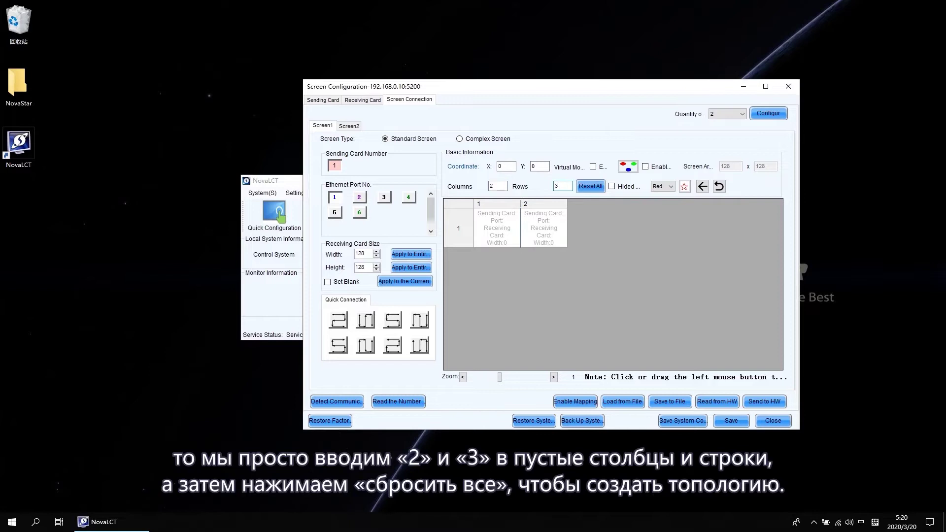
left_click(593, 189)
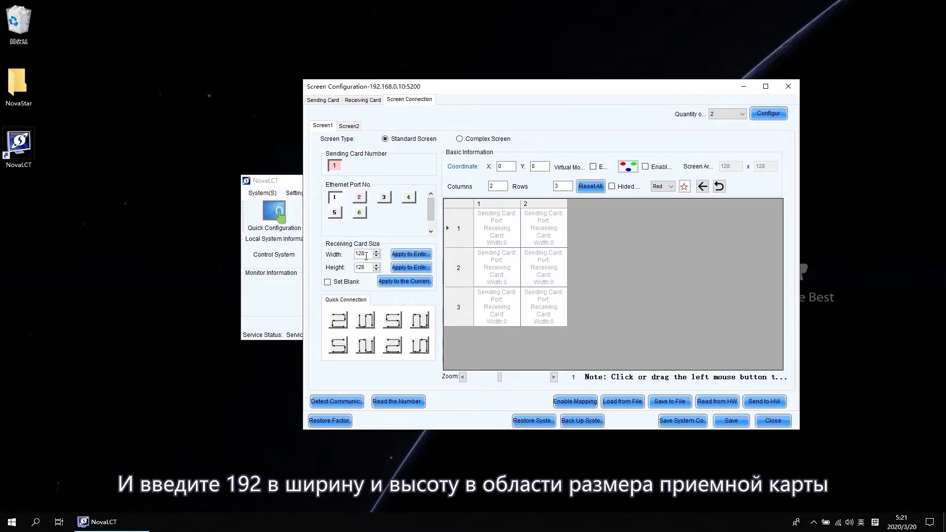
Set Screen1's receiving card width and height to 192
double_click(357, 254)
type("192")
double_click(356, 268)
type("192")
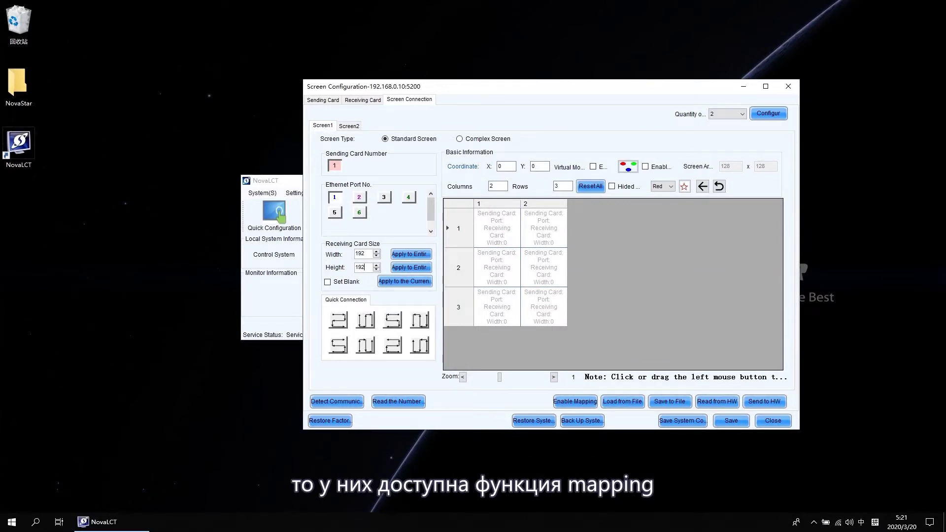
Turn cabinet mapping on to identify the physical cabinets, then close it again
left_click(580, 403)
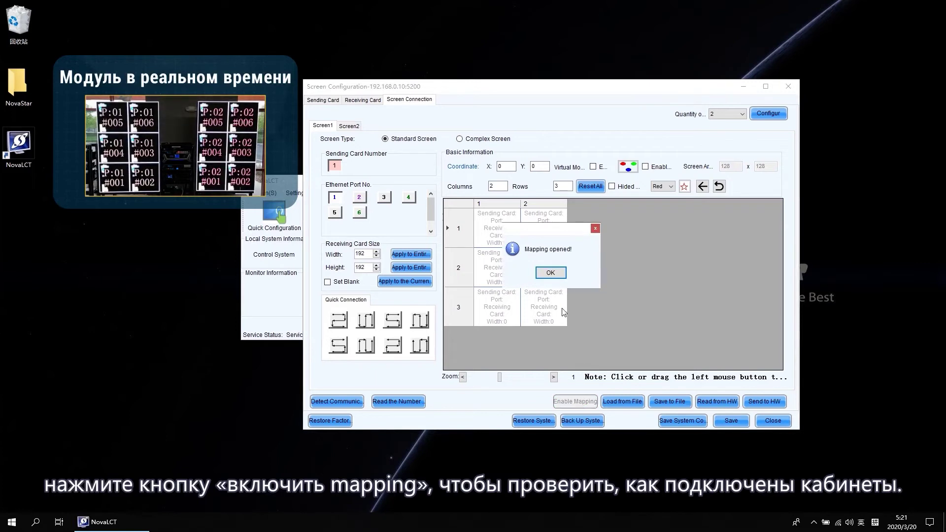
left_click(550, 273)
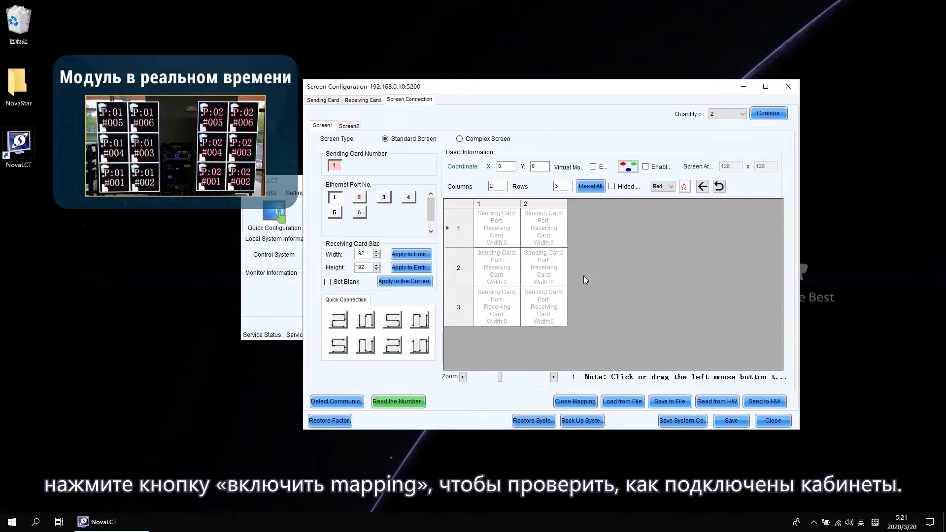
left_click(580, 404)
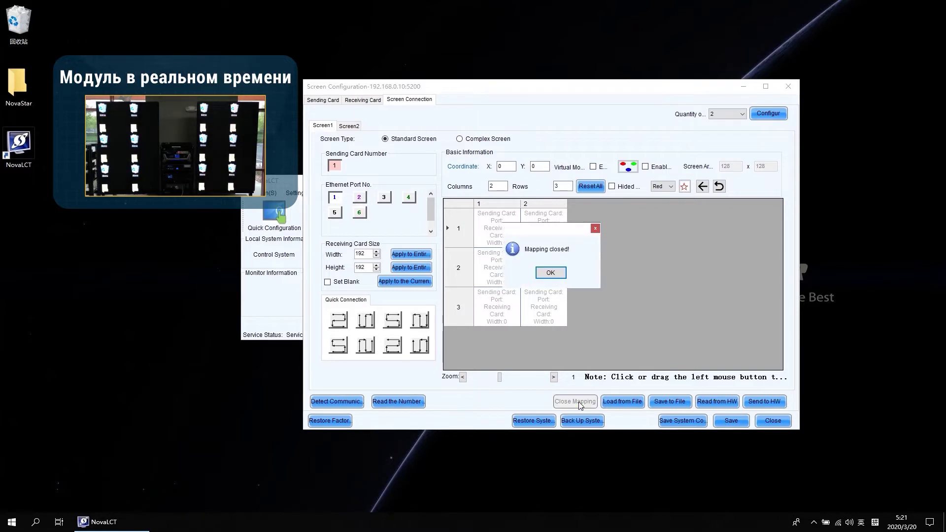
Wire Screen1's six receiving cards in a snake route from bottom-left, then show Screen2's page
left_click(550, 272)
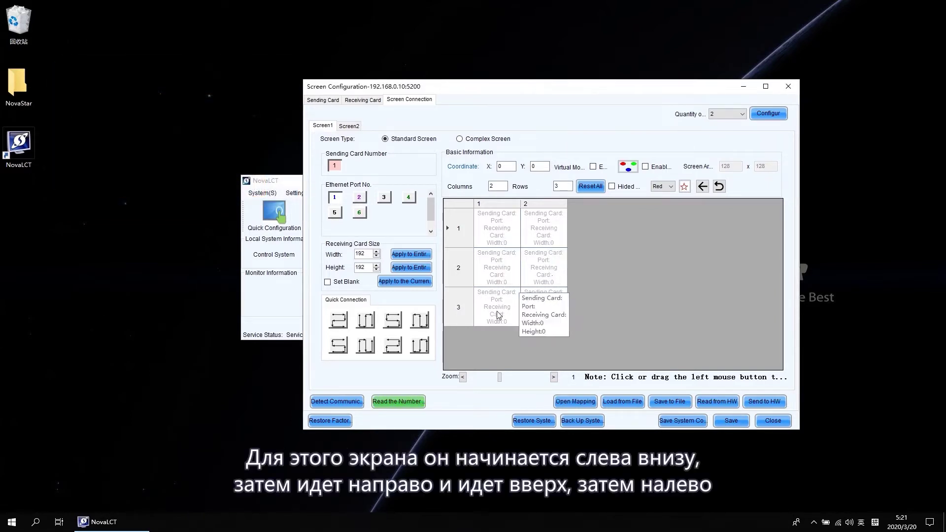
left_click(498, 315)
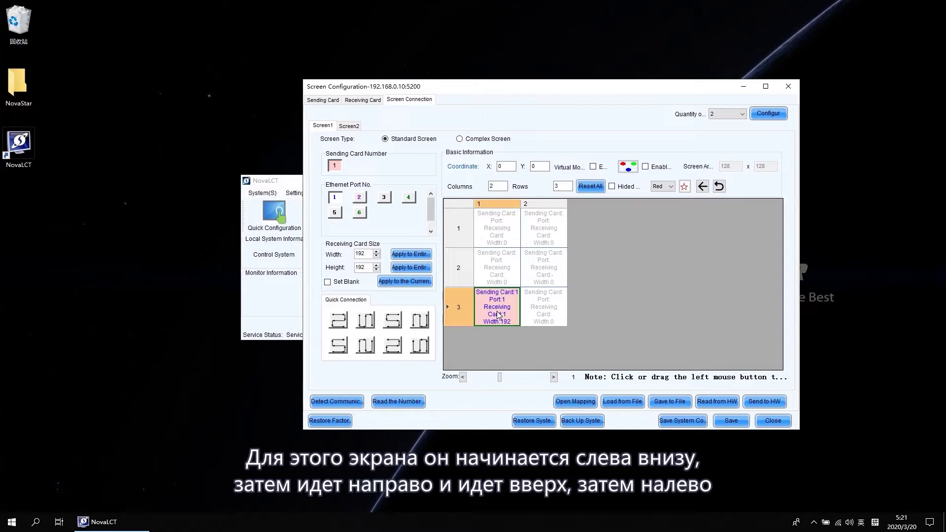
left_click(544, 315)
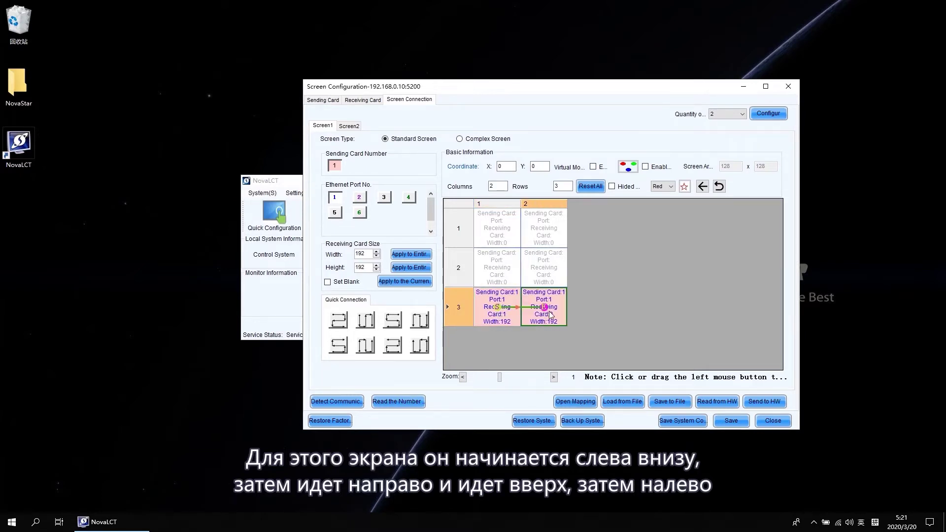
left_click(551, 274)
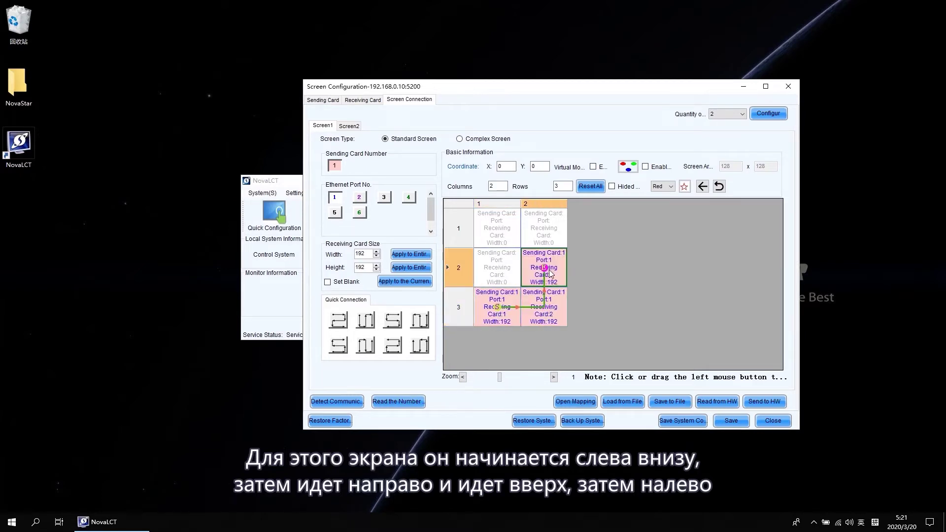
left_click(500, 274)
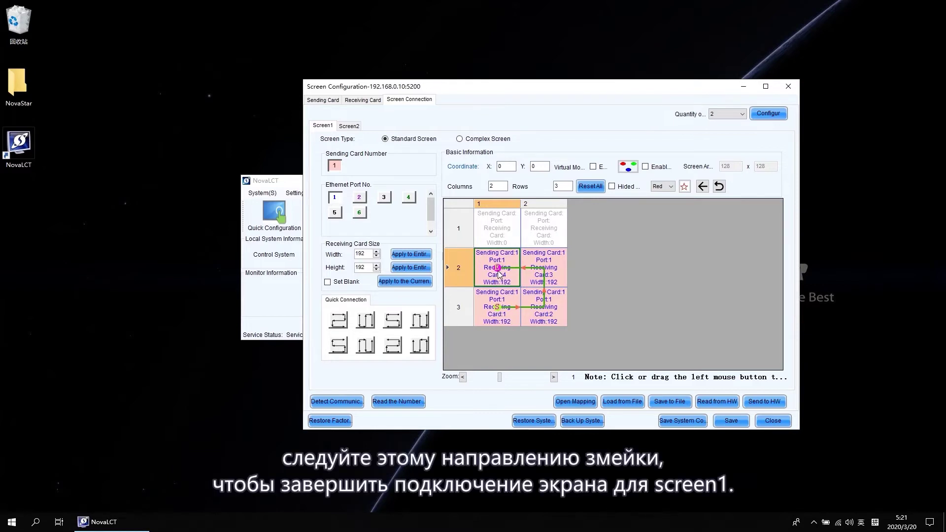
left_click(502, 236)
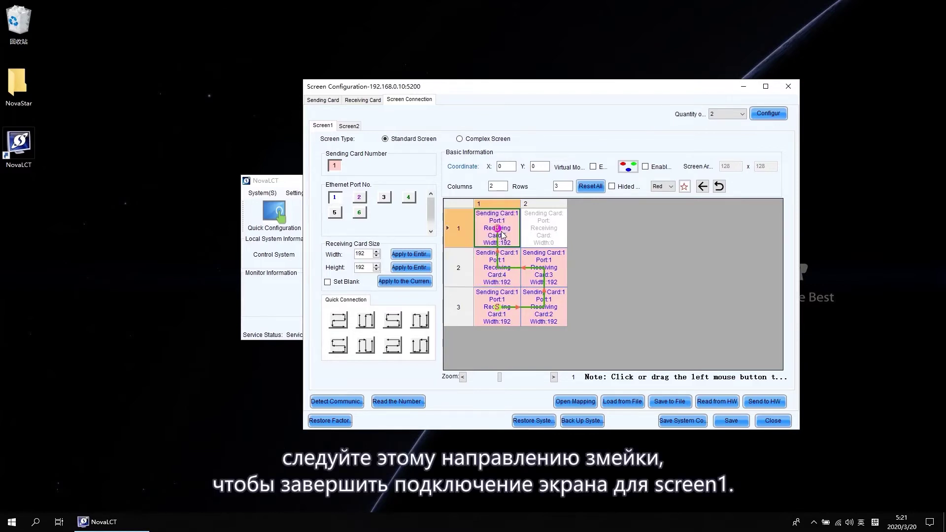
left_click(554, 227)
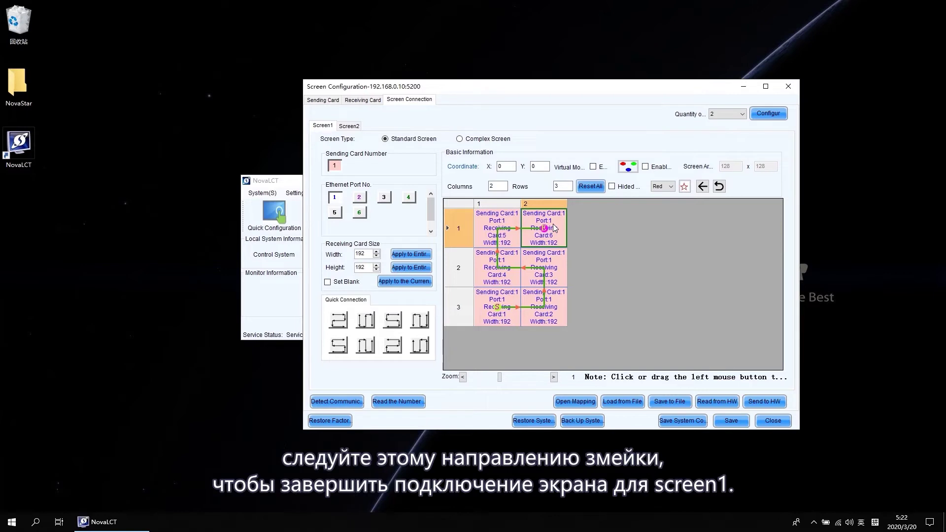
left_click(351, 127)
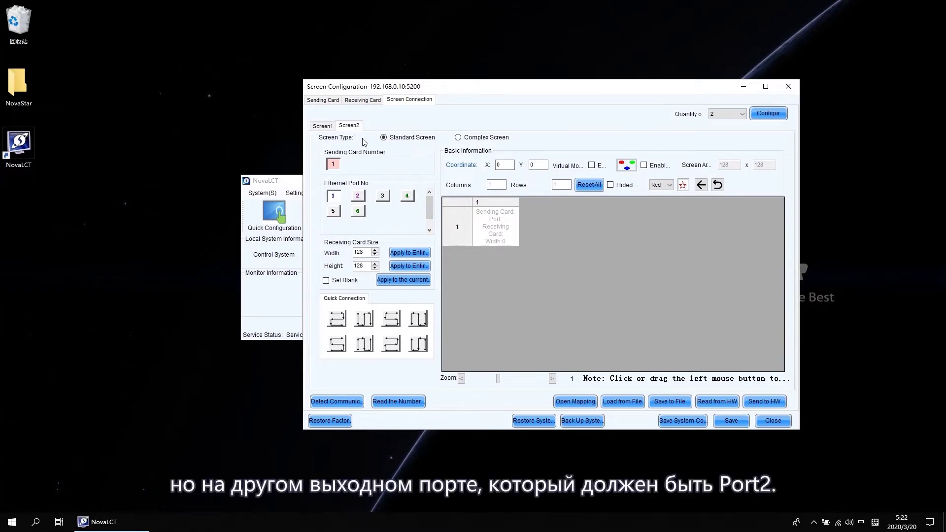
Make Screen2 a 2 × 3 grid of 192 × 192 cards on port 2, snake-wired from bottom-left
left_click_drag(498, 185, 479, 183)
type("2")
left_click_drag(569, 185, 552, 187)
type("3")
left_click(358, 196)
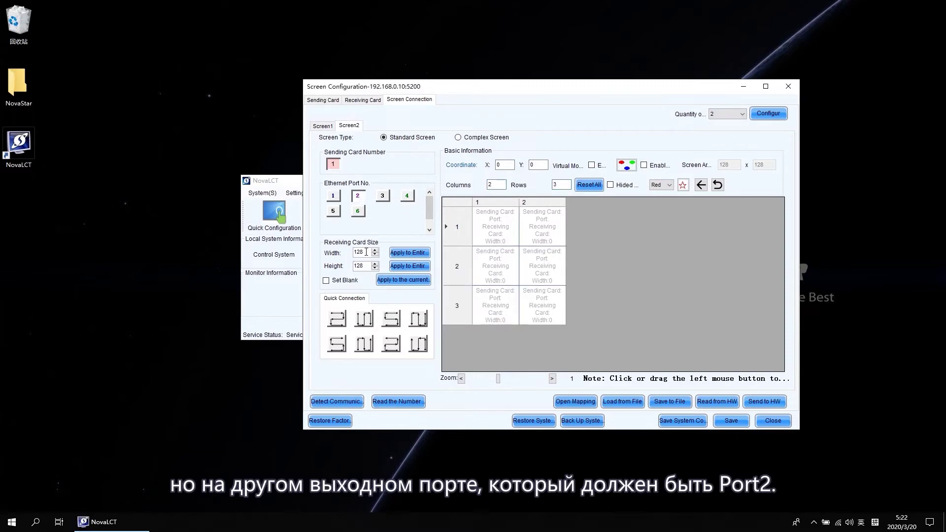
left_click_drag(371, 252, 348, 266)
type("192")
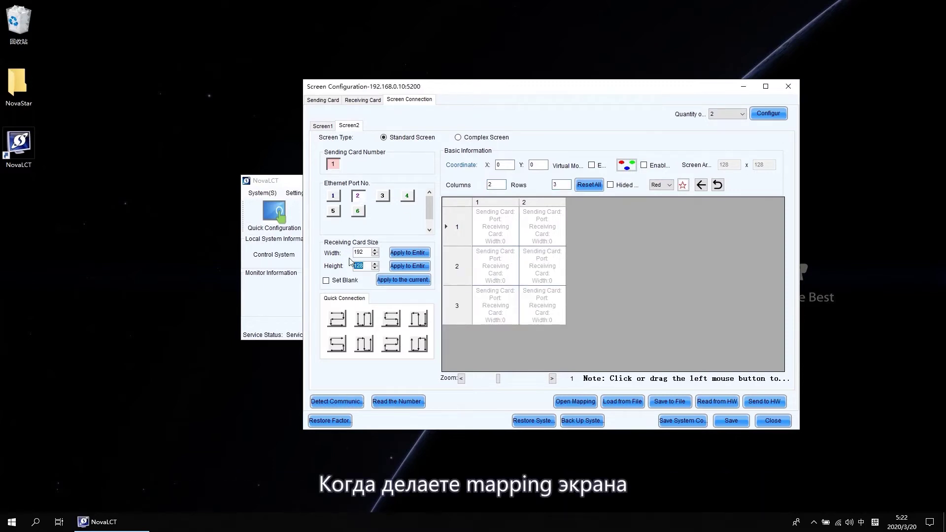
type("192")
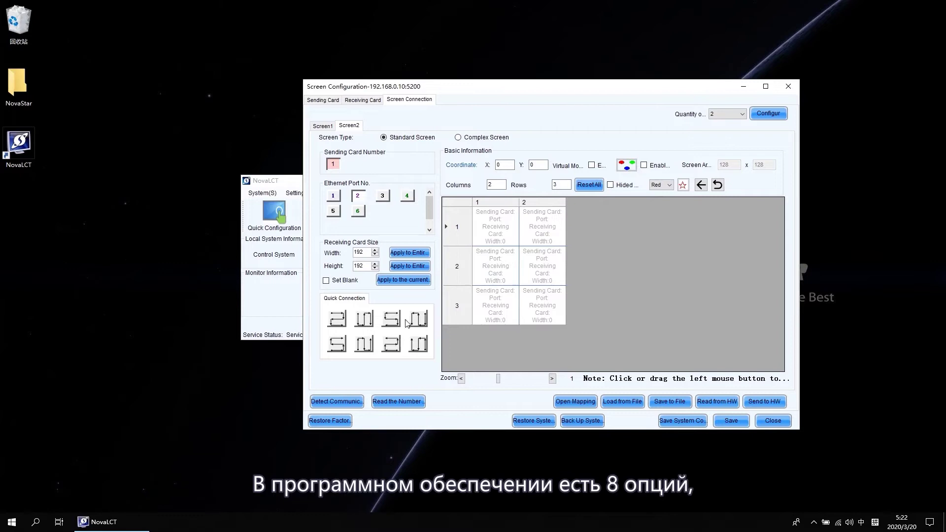
left_click(338, 345)
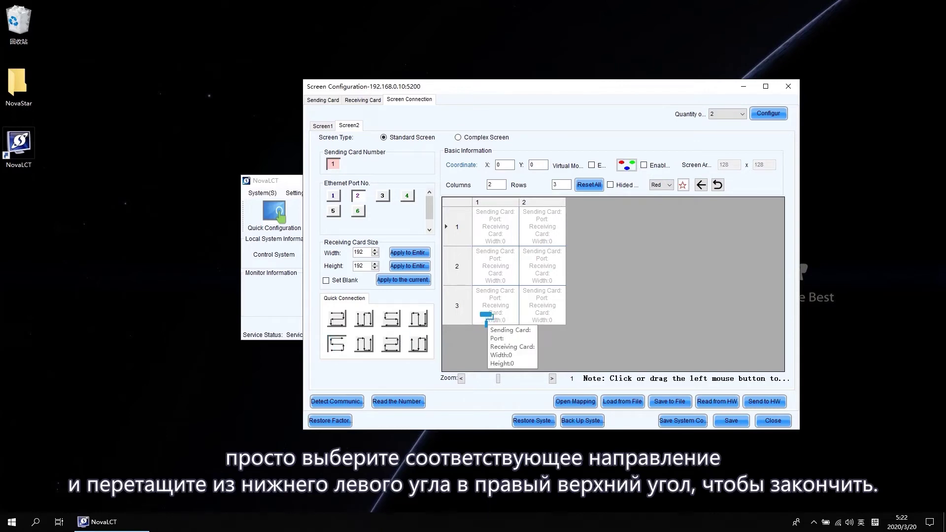
mouse_move(487, 318)
left_mouse_down()
mouse_move(540, 266)
mouse_move(544, 240)
left_mouse_up()
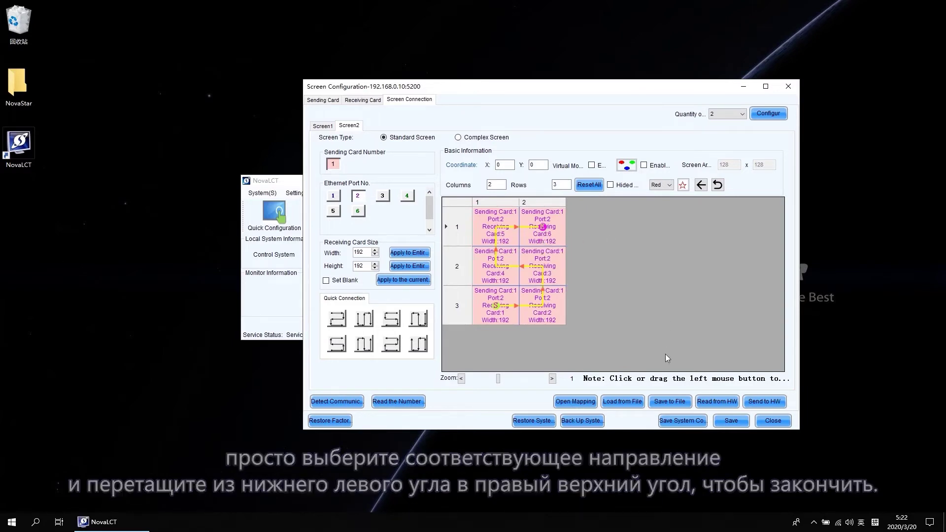
Send the screen mapping to the hardware, save it, and acknowledge the success message
left_click(766, 401)
key("Return")
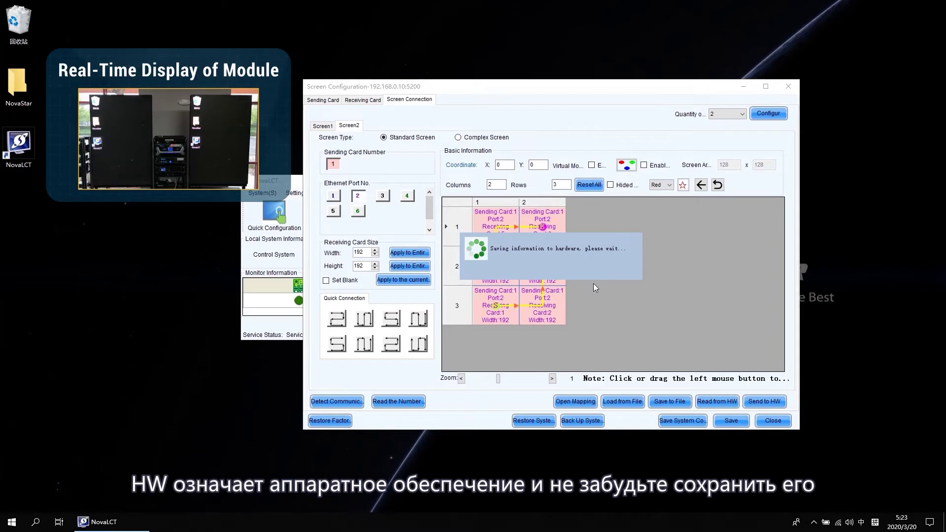
key("Return")
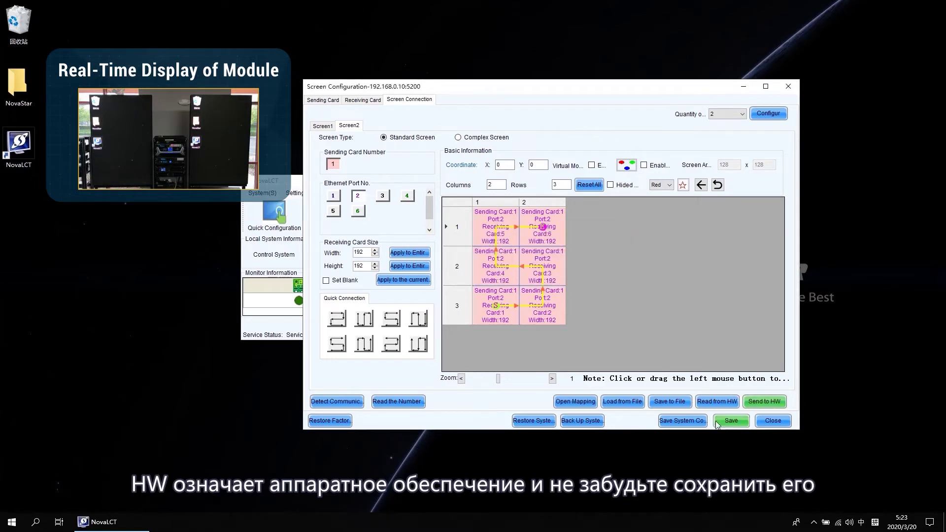
left_click(717, 421)
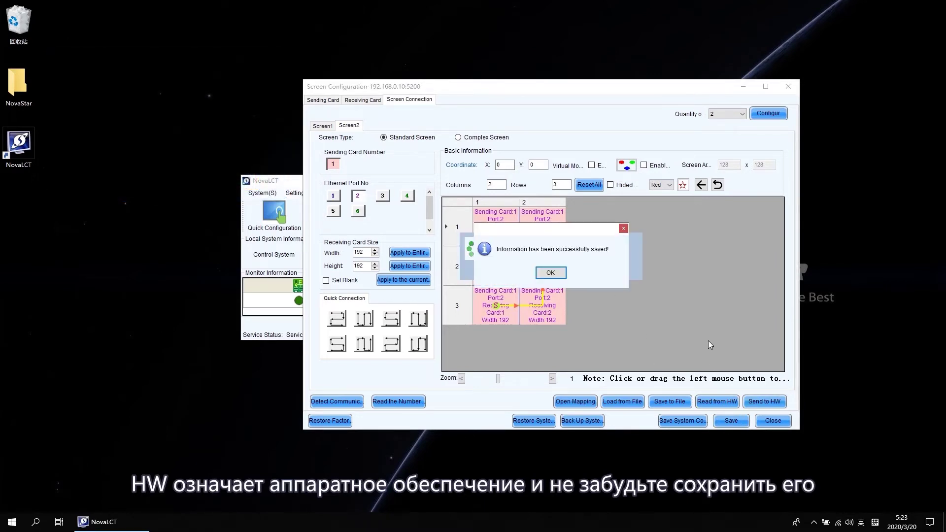
left_click(558, 274)
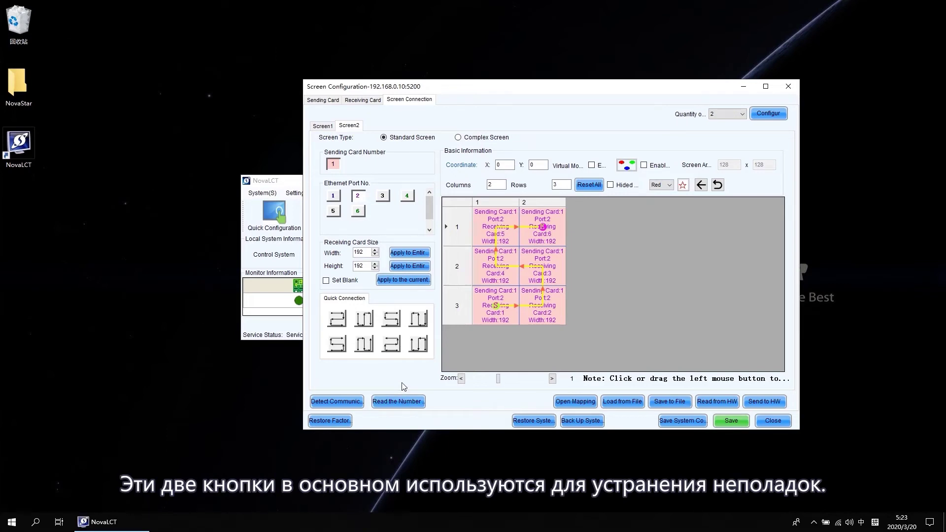
left_click(344, 405)
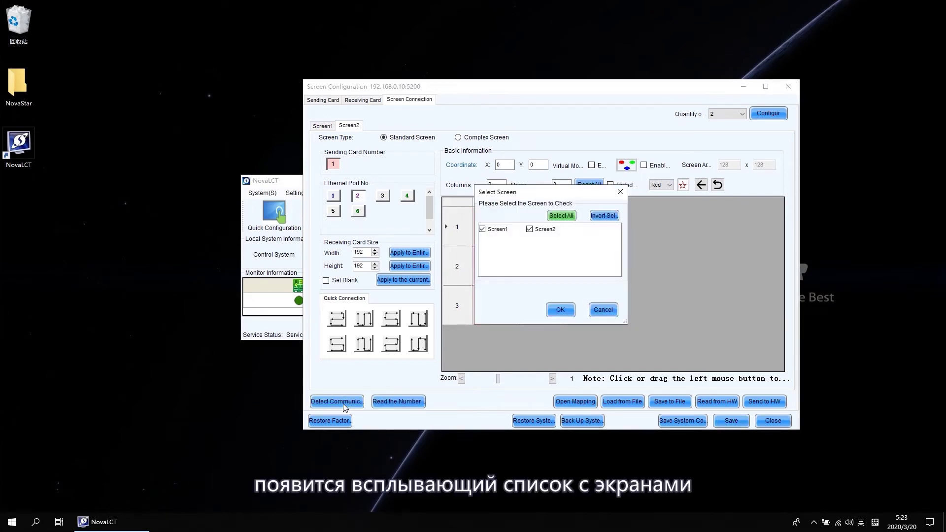
left_click(562, 309)
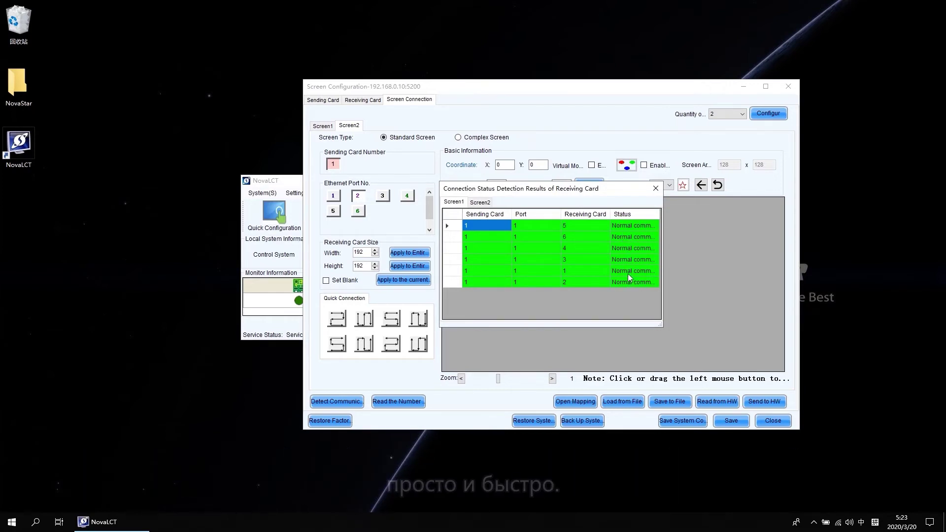
left_click(655, 189)
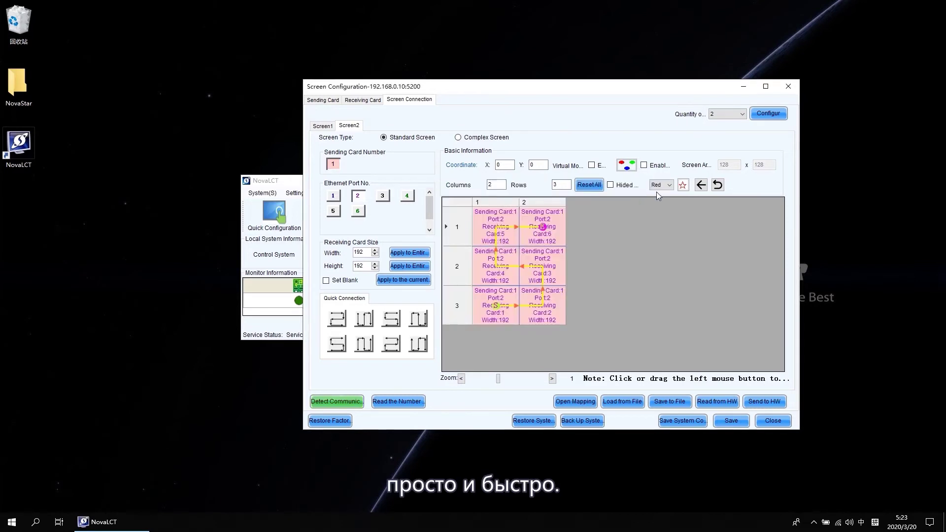
Read the receiving card count, confirming 6 cards on each of ports 1 and 2
left_click(400, 402)
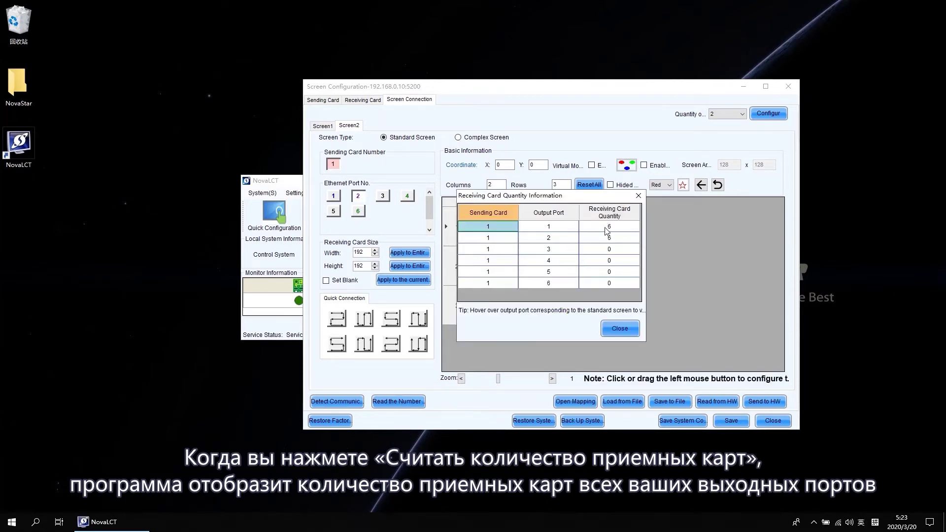
left_click(609, 227)
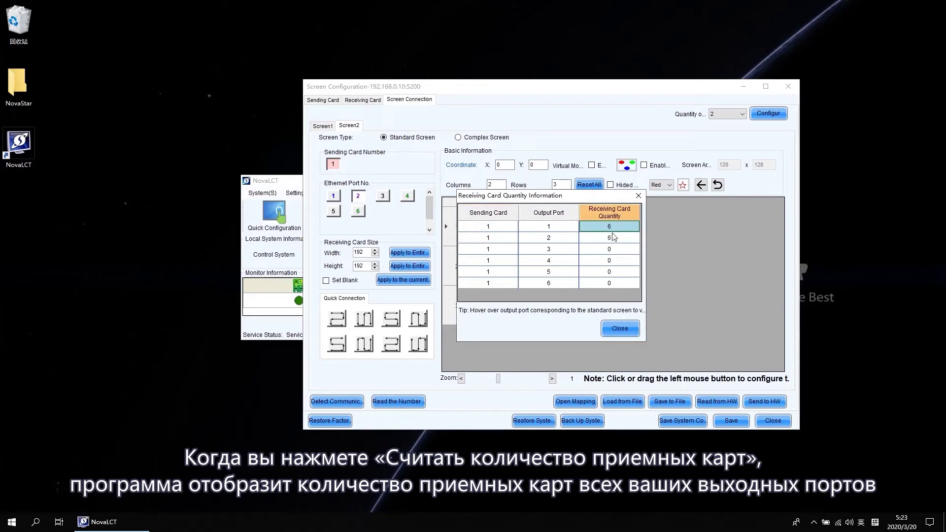
left_click(613, 239)
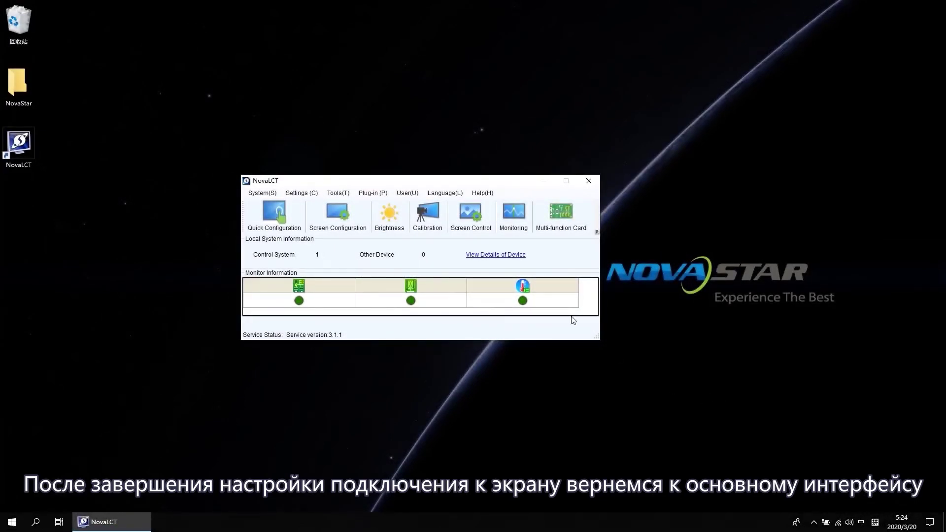
Lower Screen1 brightness to 15 (5.9%) and Screen2 to 17 (6.7%), then close the dialog
left_click(390, 216)
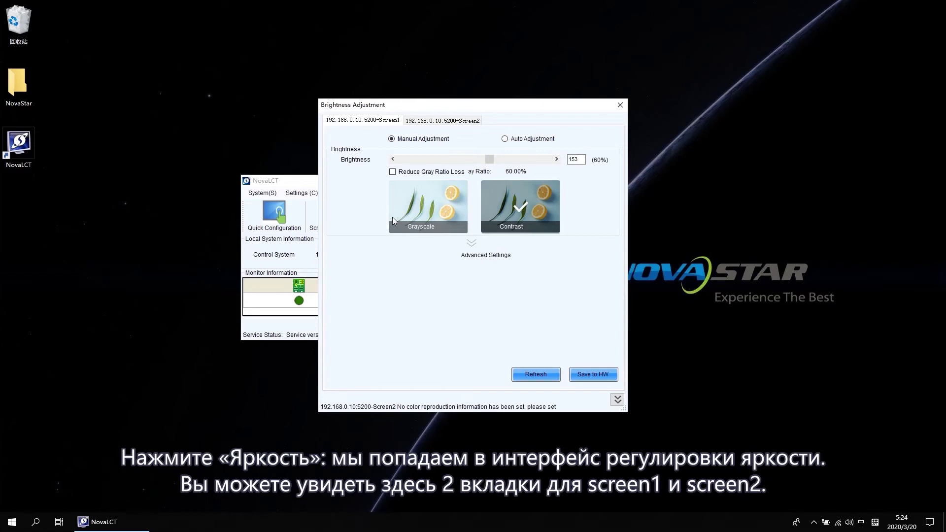
left_click(433, 121)
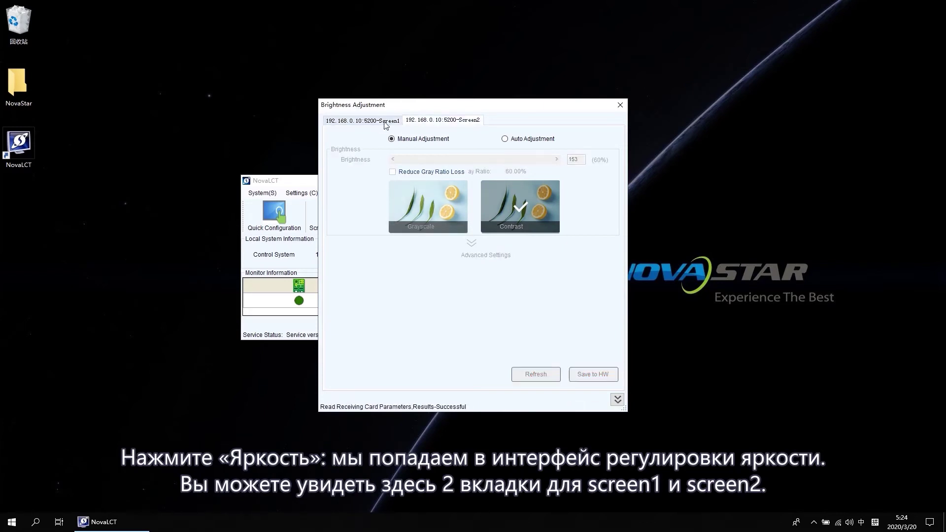
left_click(385, 123)
left_click(432, 122)
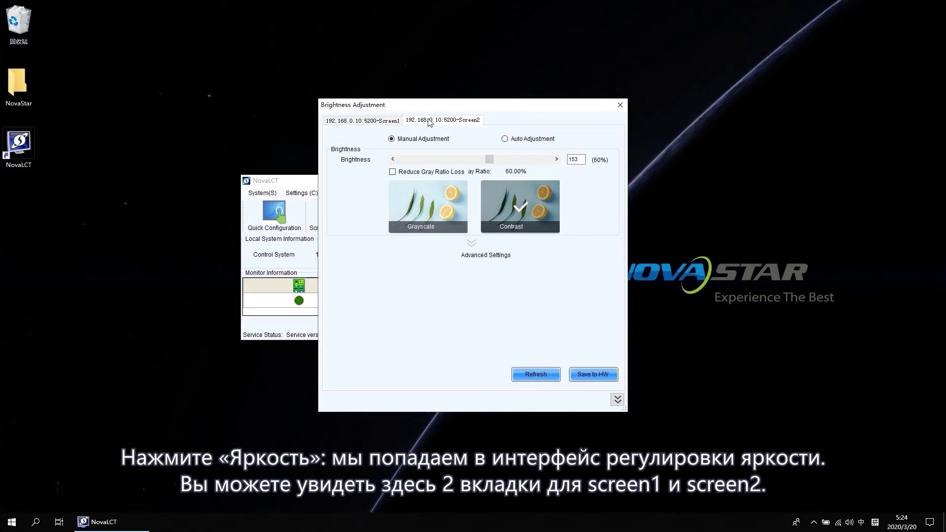
left_click(396, 121)
left_click_drag(486, 160, 413, 162)
left_click(456, 121)
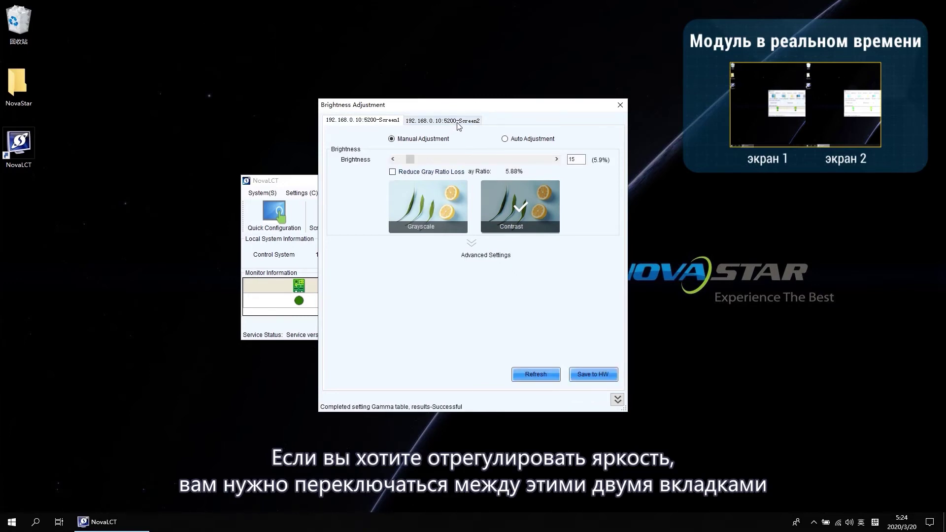
left_click_drag(489, 159, 411, 168)
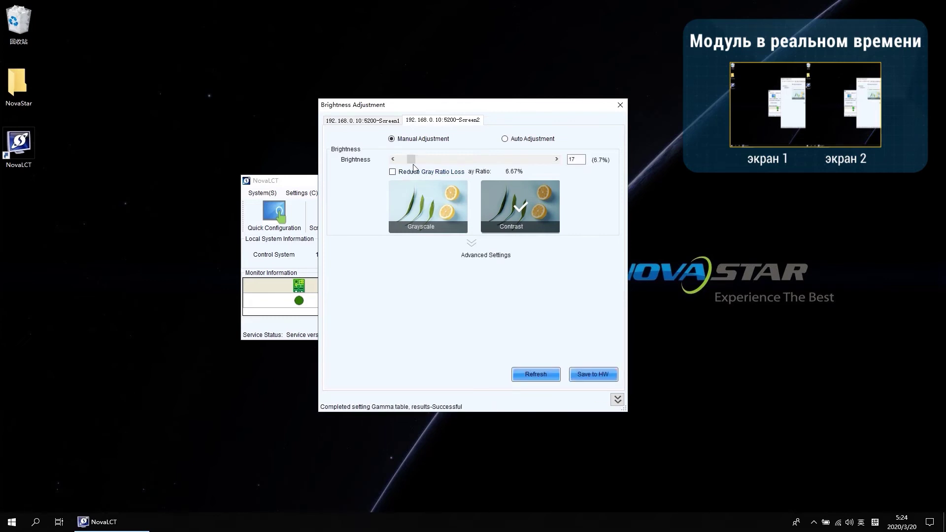
left_click(619, 105)
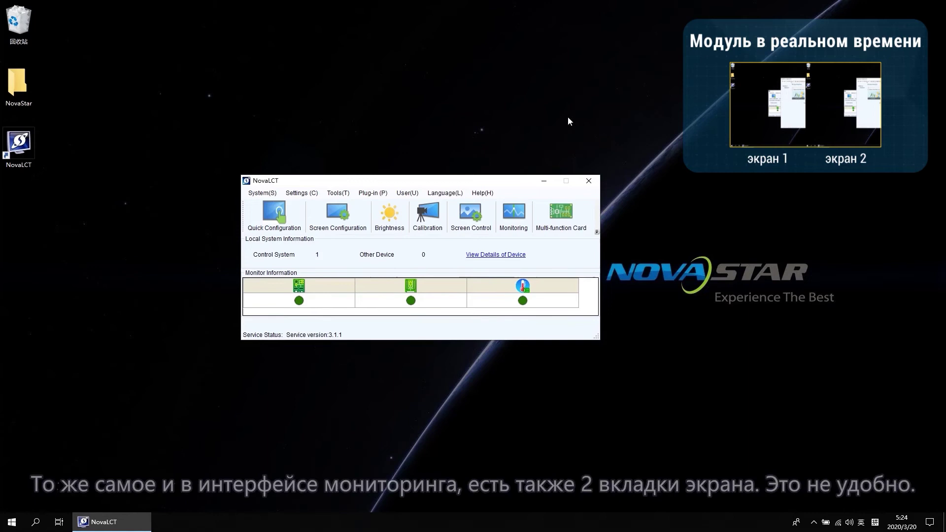
Launch MonitorSite V2.6, compare the Screen1 and Screen2 tabs (six normal cards each), then close it
left_click(516, 215)
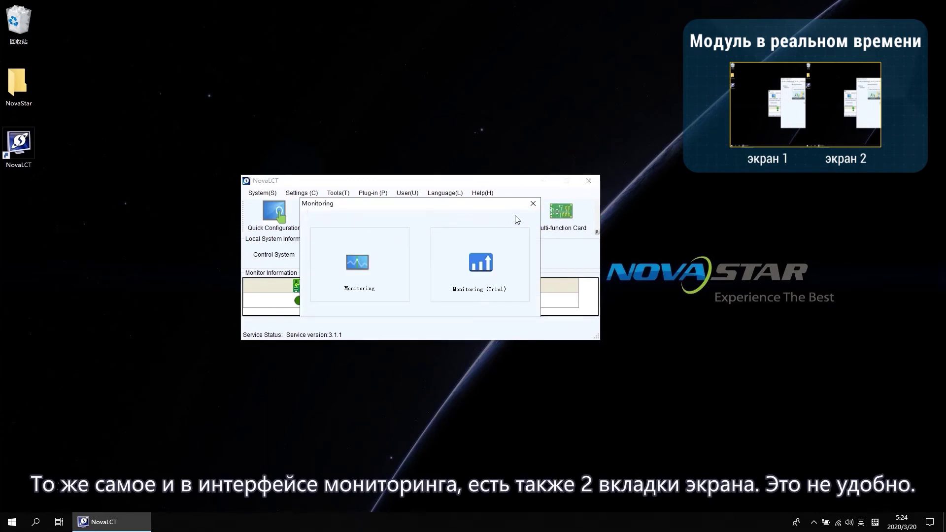
left_click(359, 263)
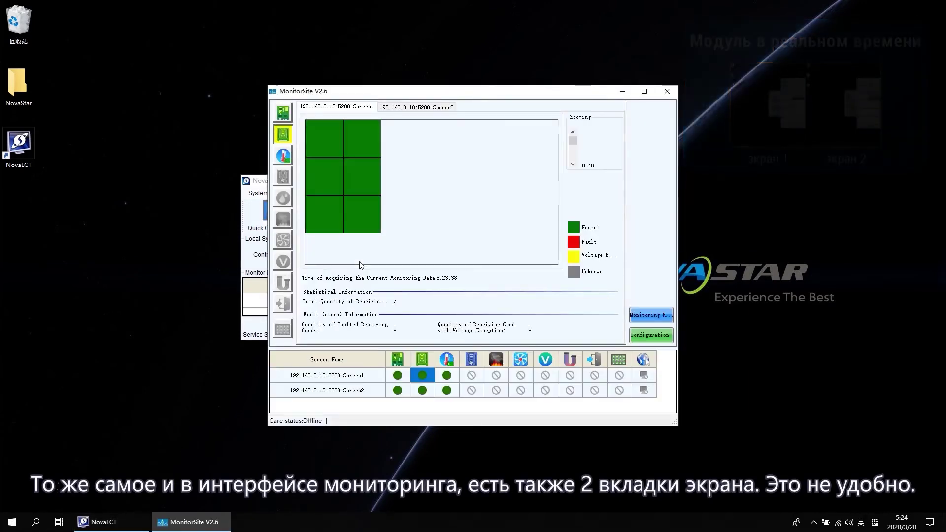
left_click(400, 109)
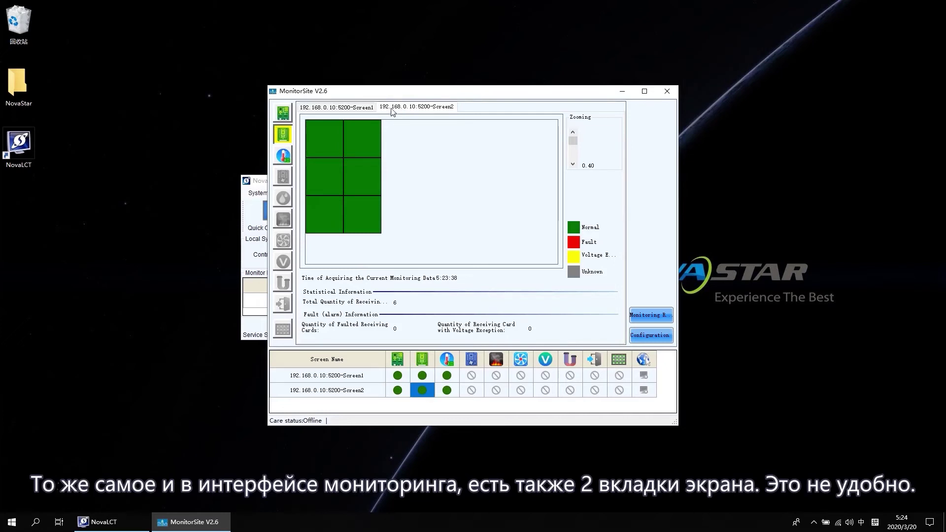
left_click(361, 111)
left_click(412, 111)
left_click(667, 91)
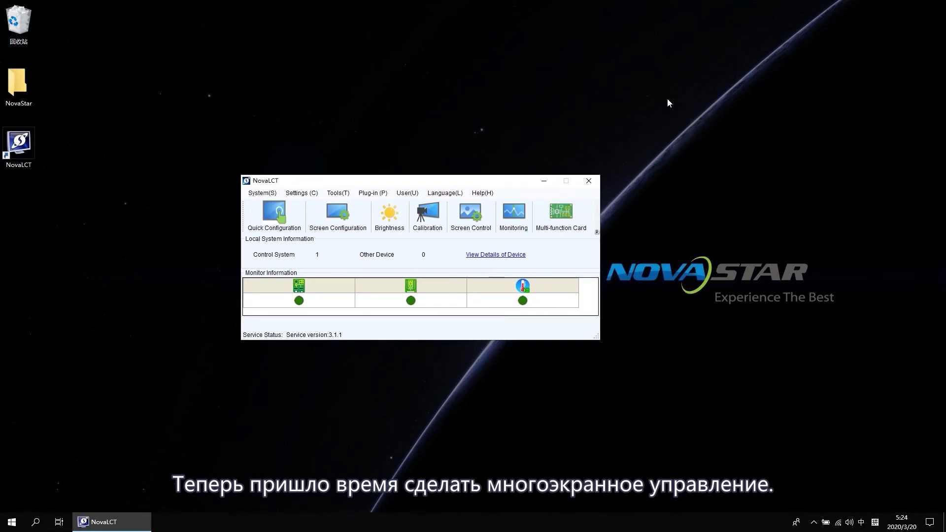
Open Multiple-screen Management(A) from the Settings menu
left_click(312, 195)
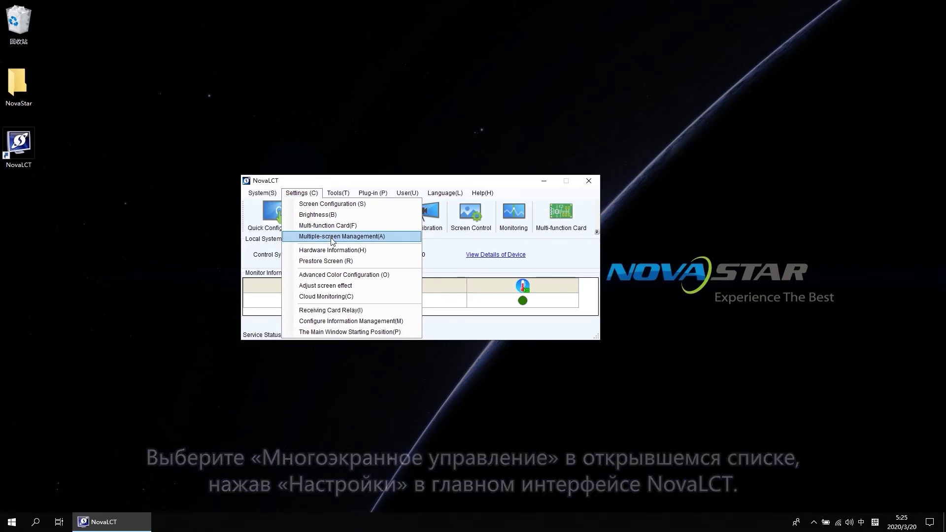
left_click(332, 239)
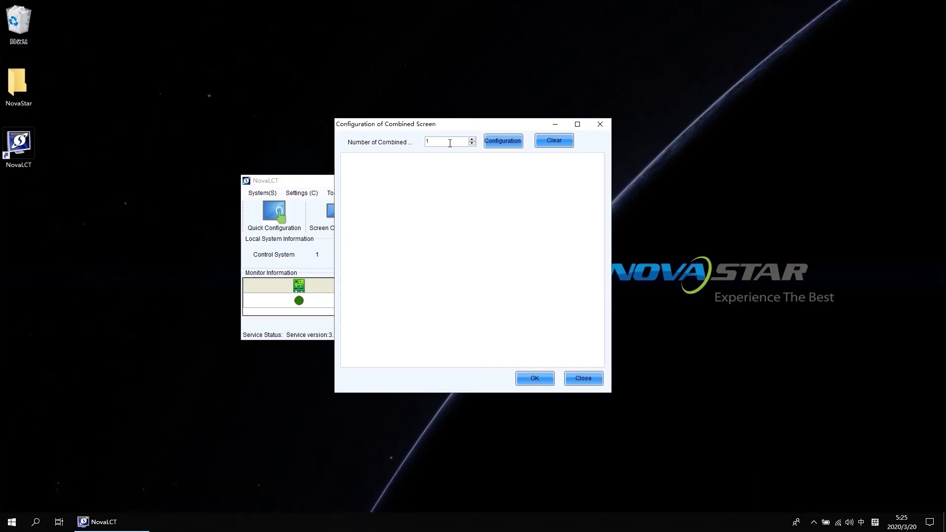
Rename the combined screen to 'Demo' and set Number of Screen to 2, applying the layout
left_click(508, 140)
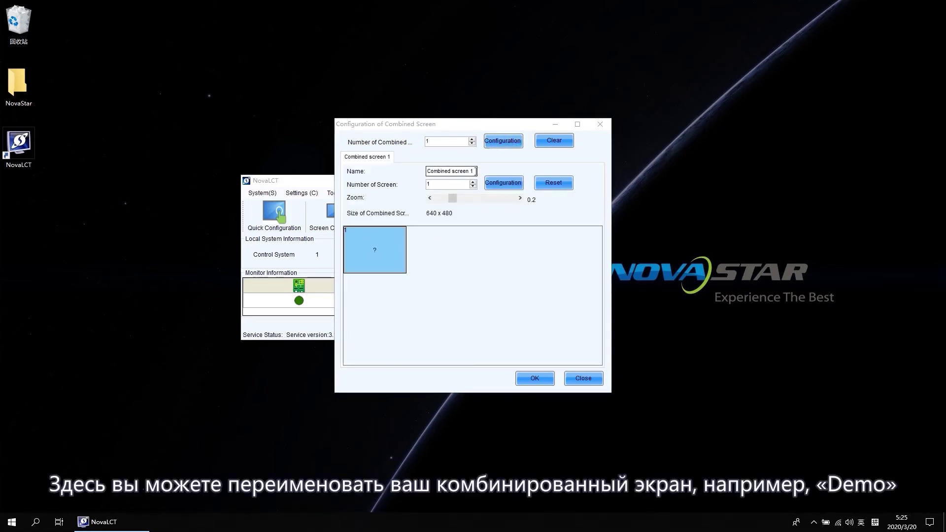
left_click_drag(476, 171, 399, 172)
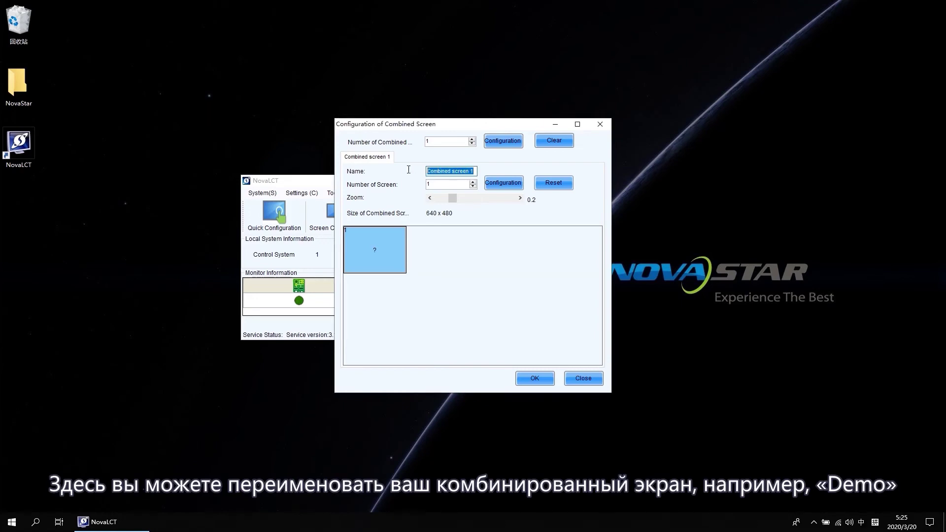
key("BackSpace")
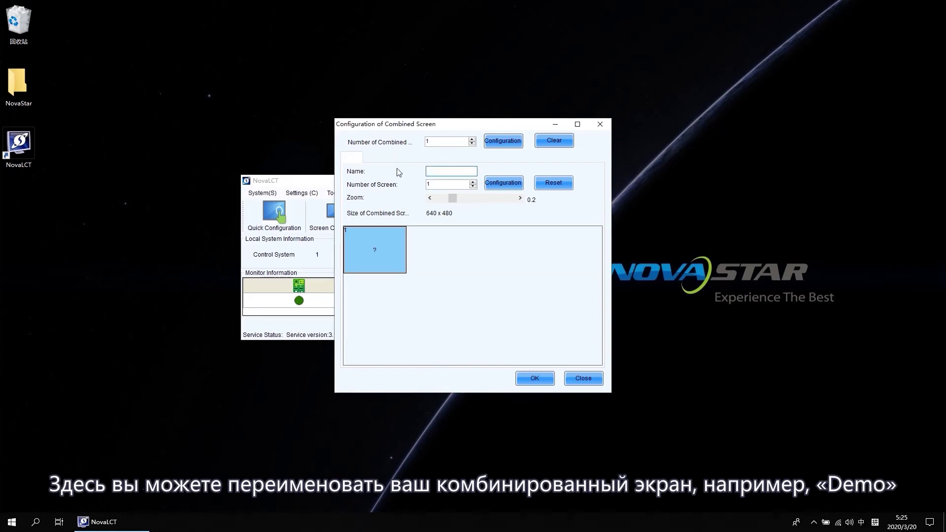
key("shift")
type("Demo")
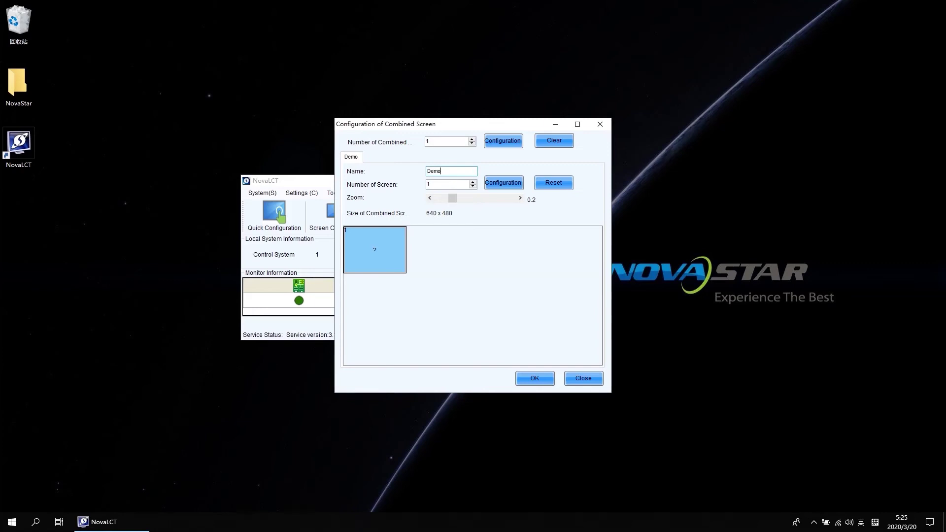
left_click_drag(436, 184, 418, 188)
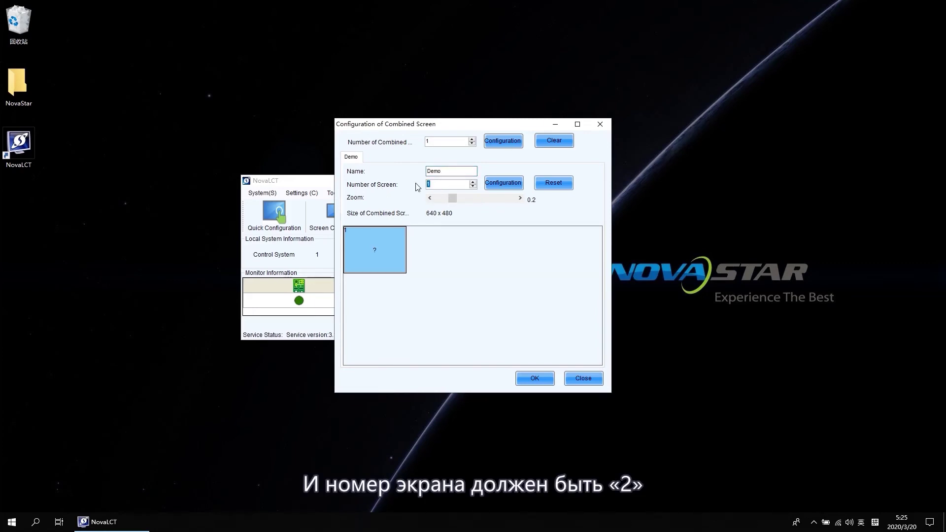
type("2")
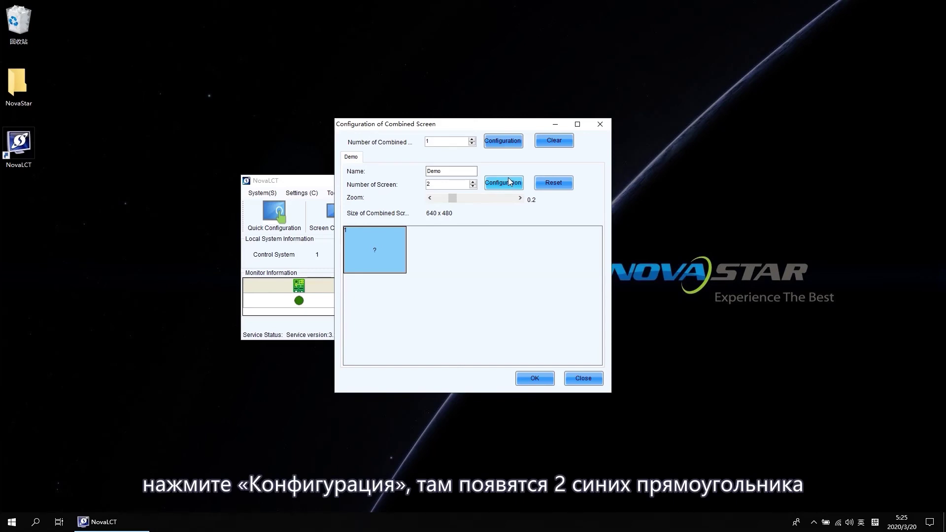
left_click(510, 182)
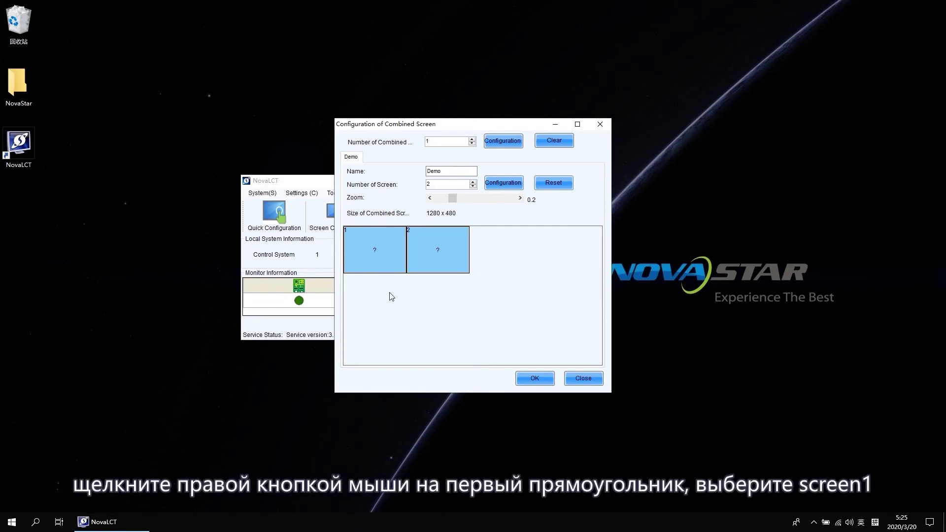
Assign screen 1 to the first Demo tile via Screen information
right_click(374, 251)
left_click(395, 270)
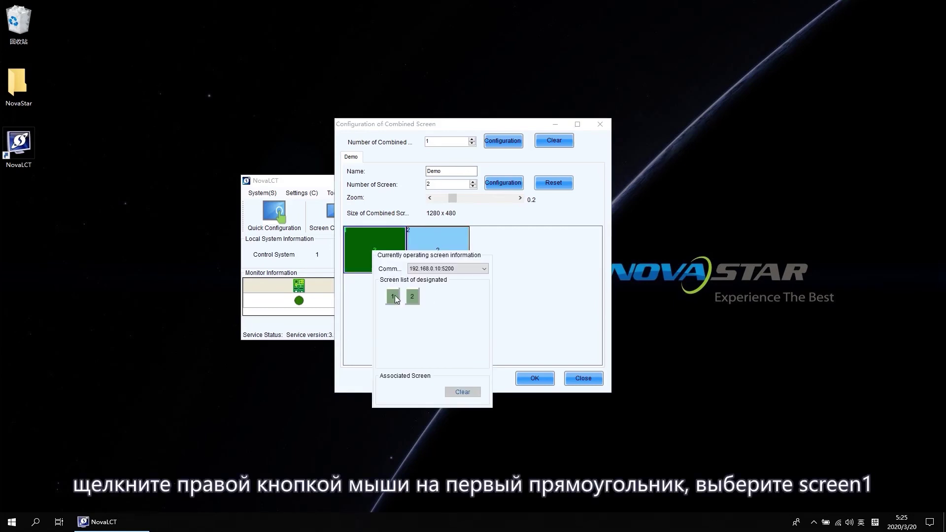
left_click(393, 297)
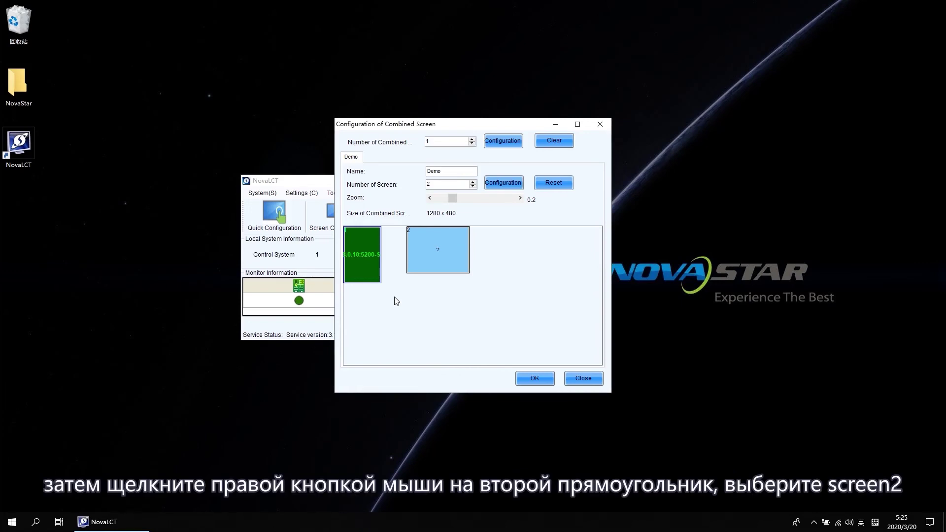
Assign screen 2 to the second tile, butt it beside the first, and save Demo
right_click(430, 257)
left_click(458, 265)
left_click(446, 294)
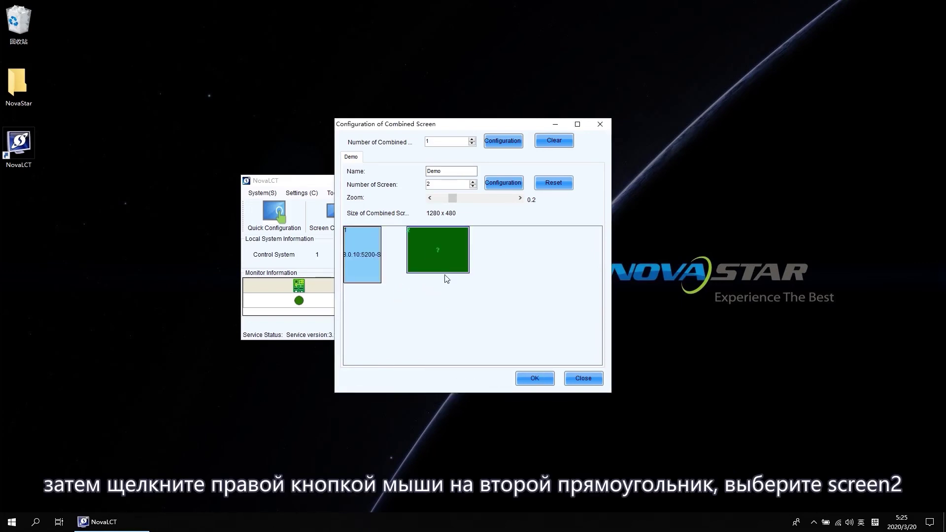
right_click(443, 266)
left_click(473, 281)
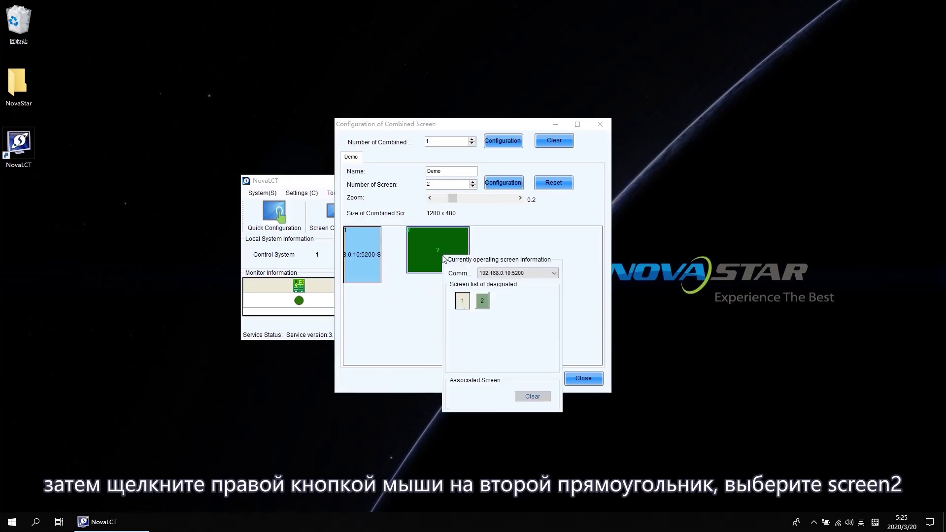
left_click(482, 302)
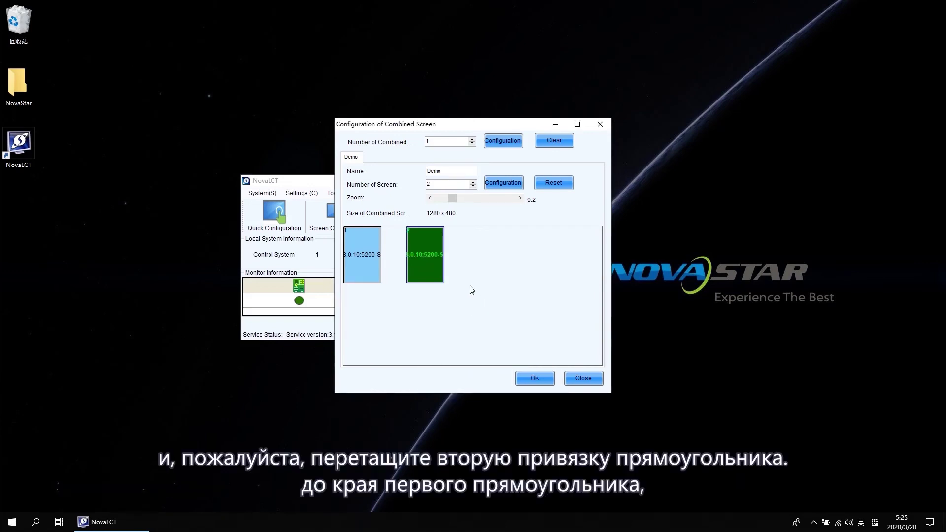
left_click_drag(437, 269, 411, 255)
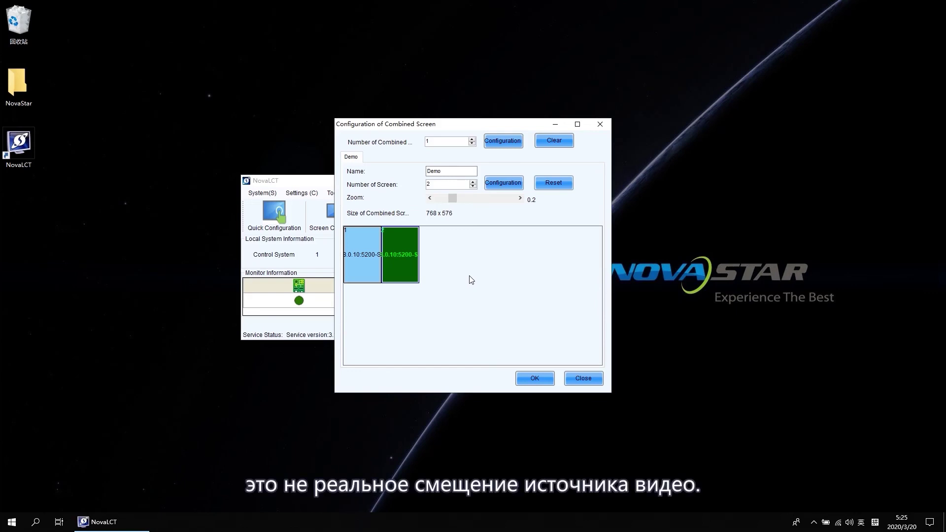
left_click(535, 379)
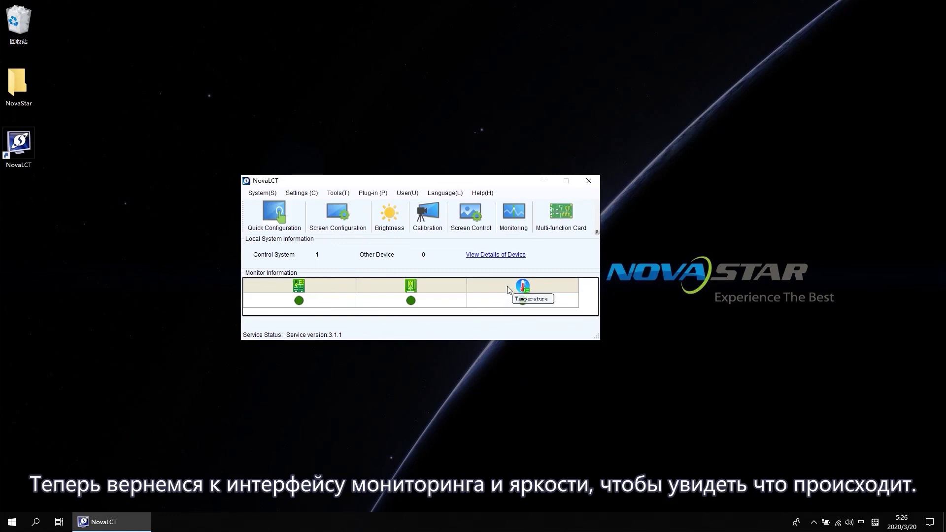
Verify monitoring shows a single Demo tab with 12 normal cards, then open Brightness Adjustment
left_click(511, 218)
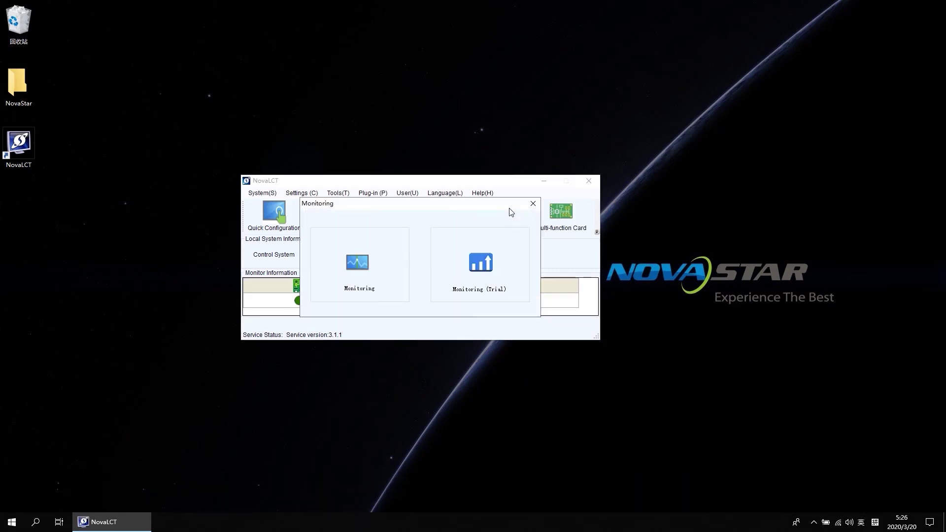
left_click(359, 263)
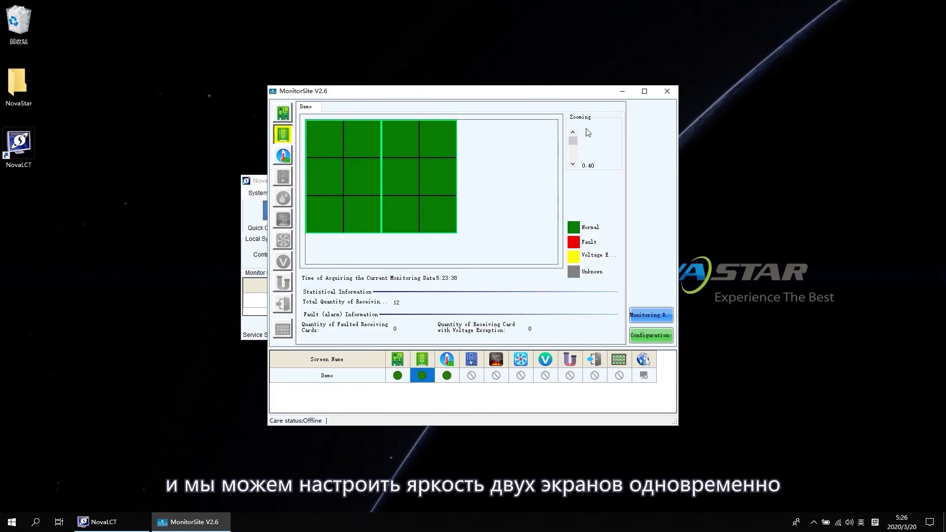
left_click(668, 91)
left_click(398, 214)
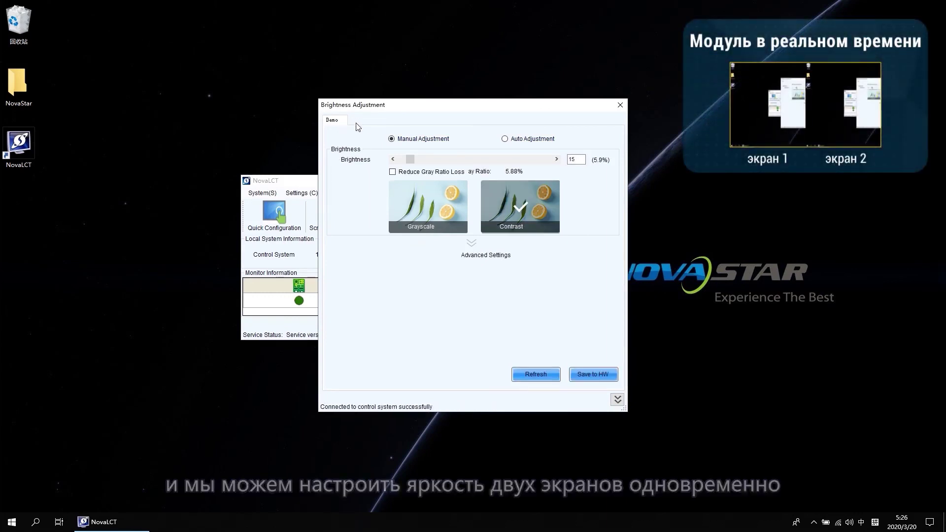
Raise Demo's brightness to 26 (10.2%) and close the Brightness Adjustment dialog
mouse_move(409, 158)
left_mouse_down()
mouse_move(547, 163)
mouse_move(418, 165)
left_mouse_up()
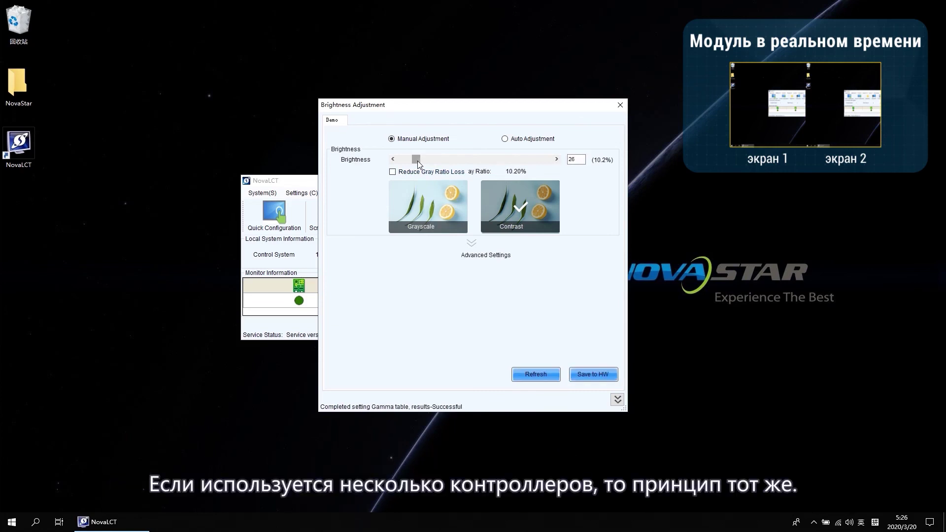
left_click(621, 105)
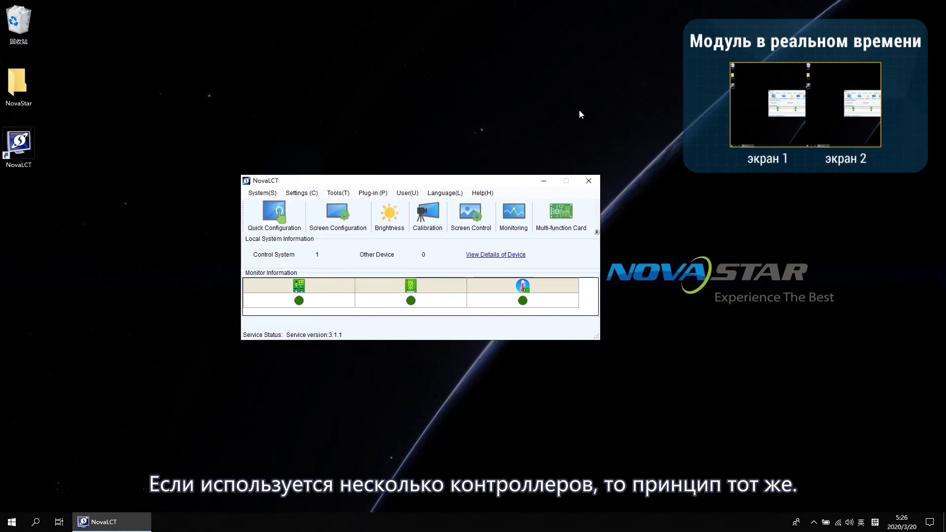